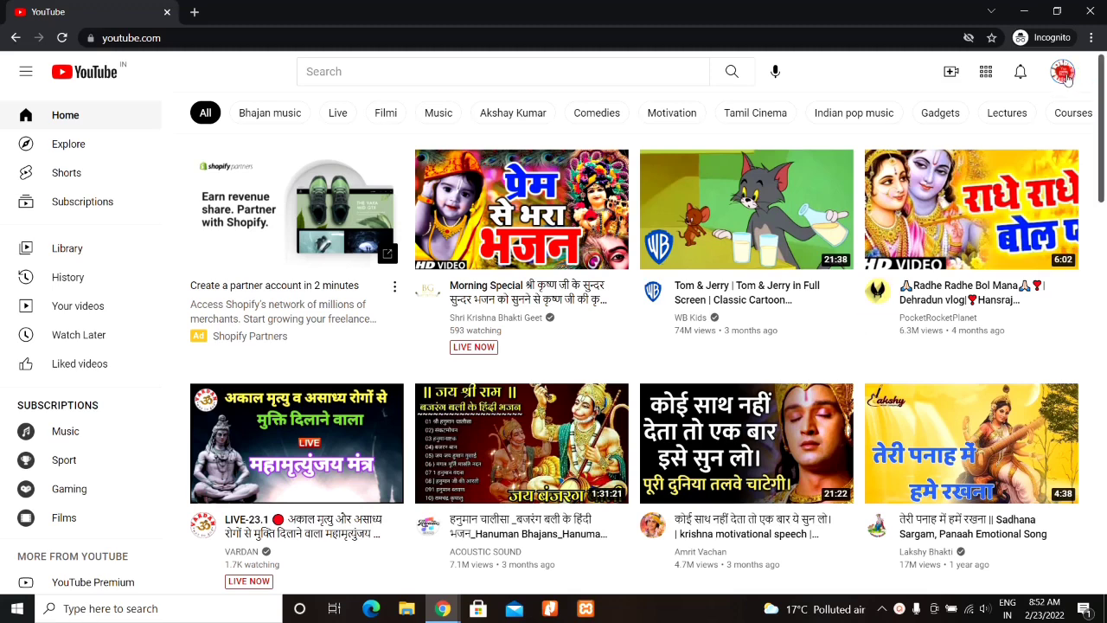
# View the channels listed under the signed-in account in the account switcher, then dismiss it.
pyautogui.click(1064, 76)
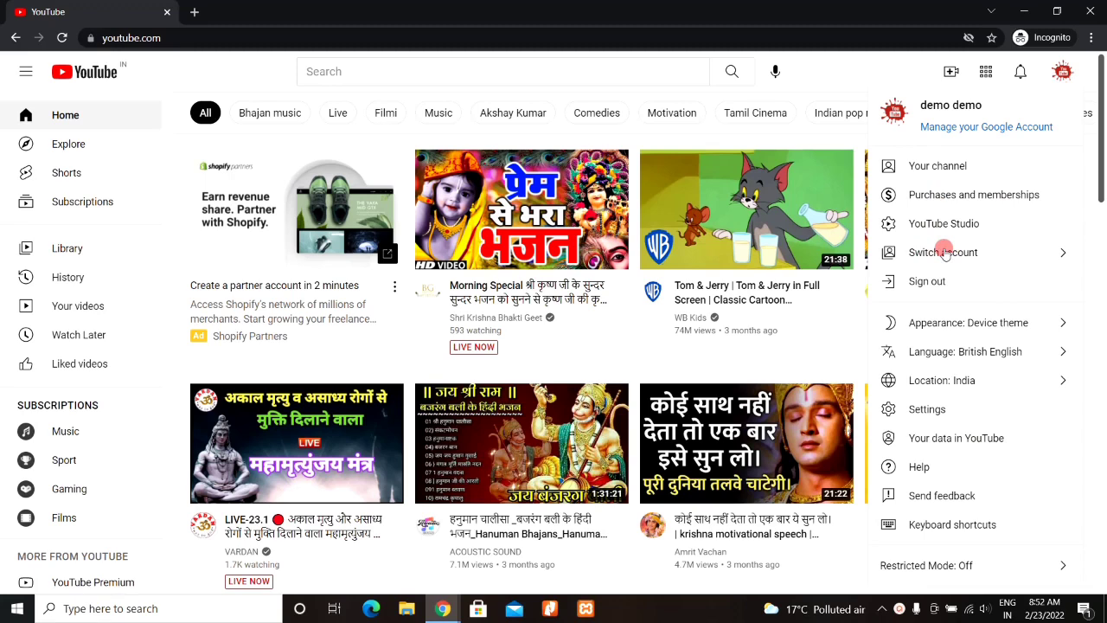
pyautogui.click(949, 252)
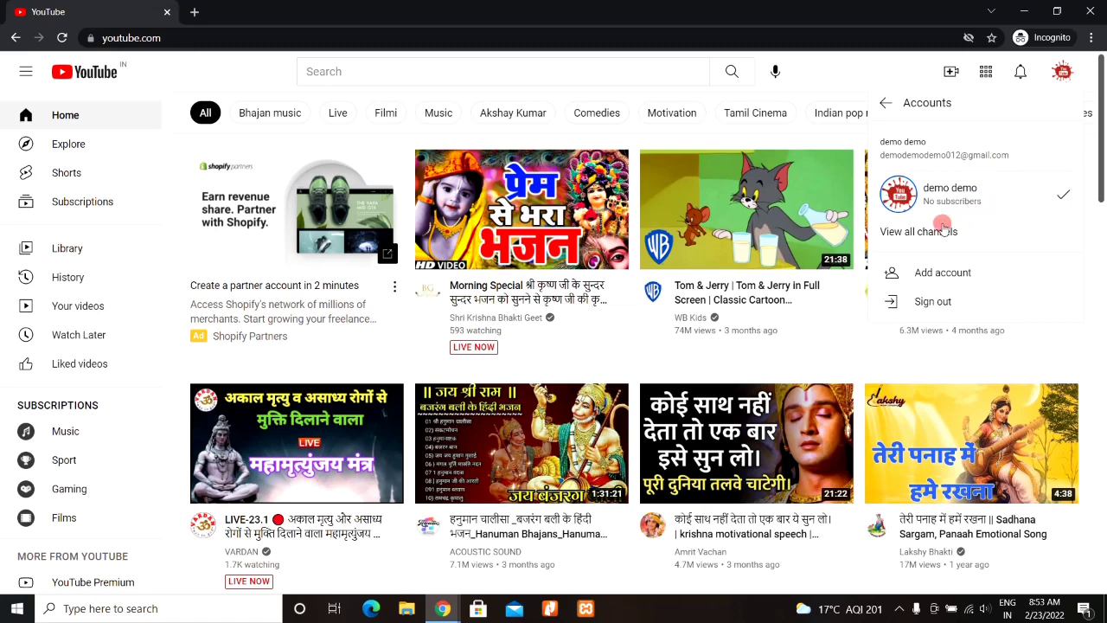
pyautogui.click(1067, 73)
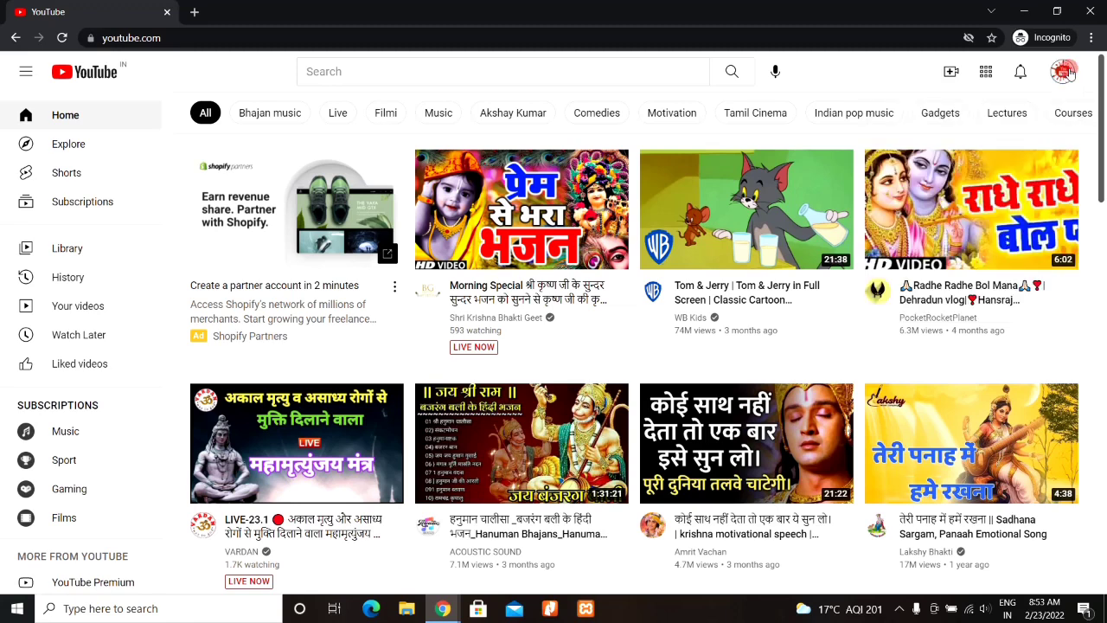
# Review who has permissions for the channel in the YouTube Studio settings, then close the settings.
pyautogui.click(1066, 72)
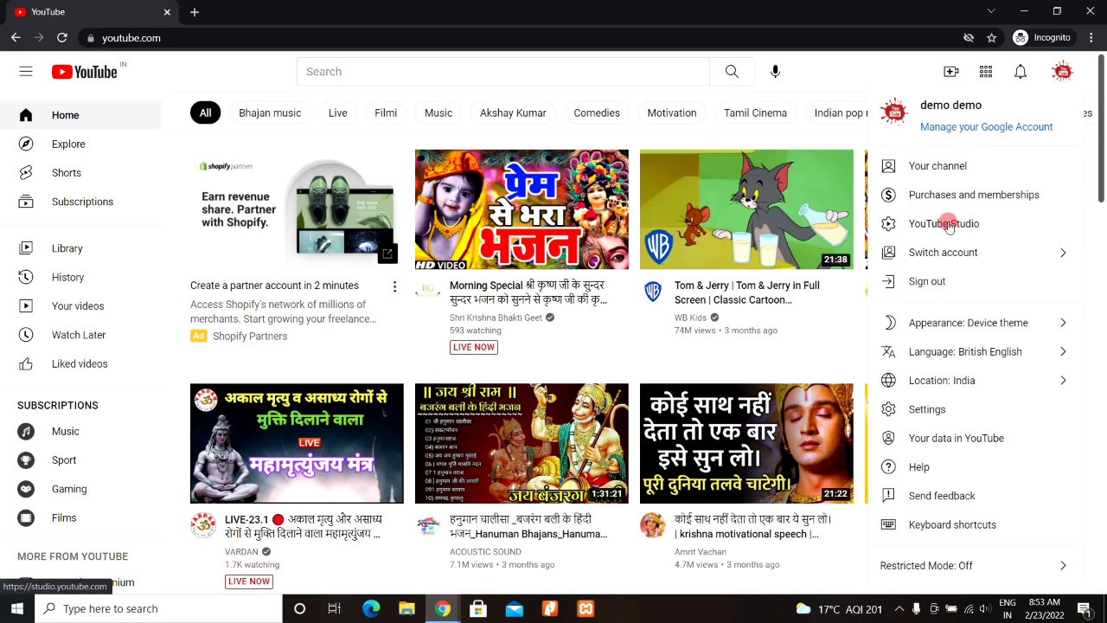
pyautogui.click(949, 224)
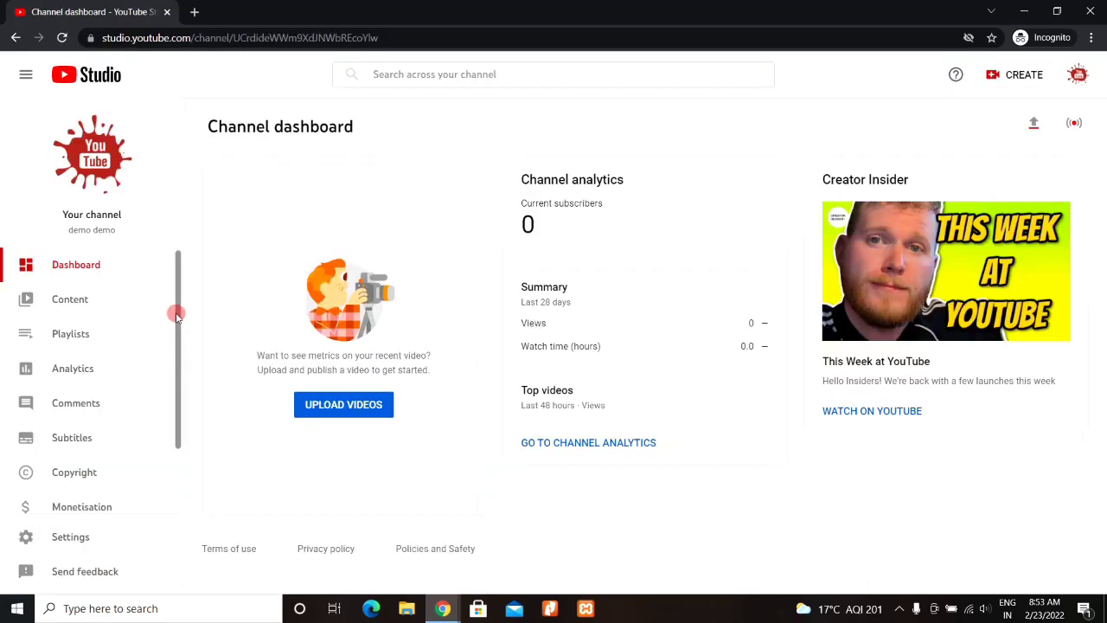
pyautogui.moveTo(178, 323); pyautogui.dragTo(178, 363)
pyautogui.click(82, 525)
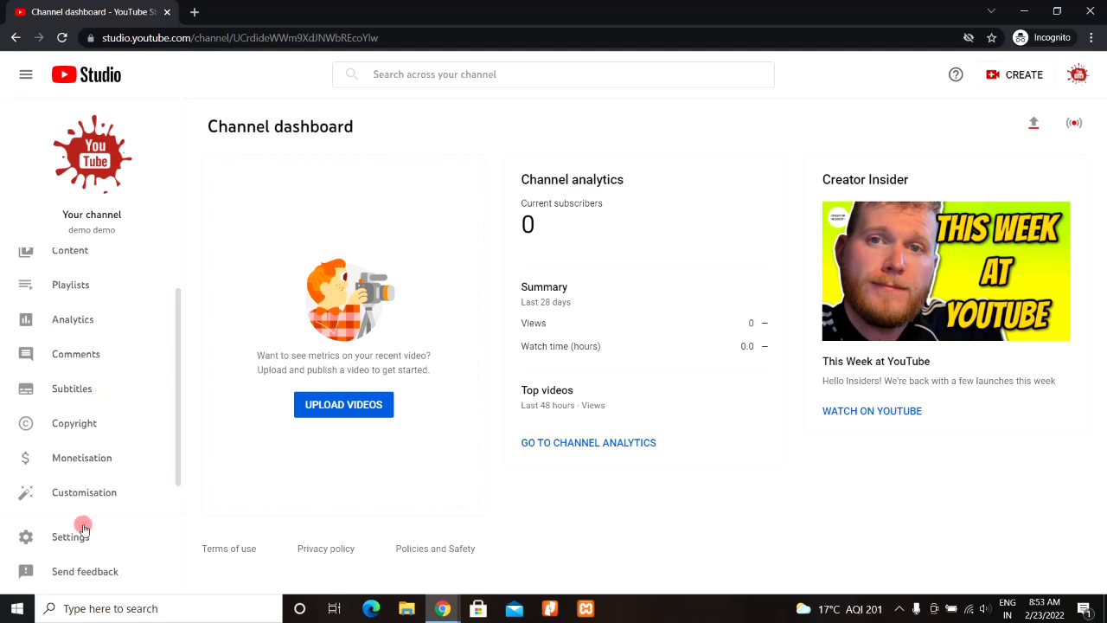
pyautogui.click(69, 534)
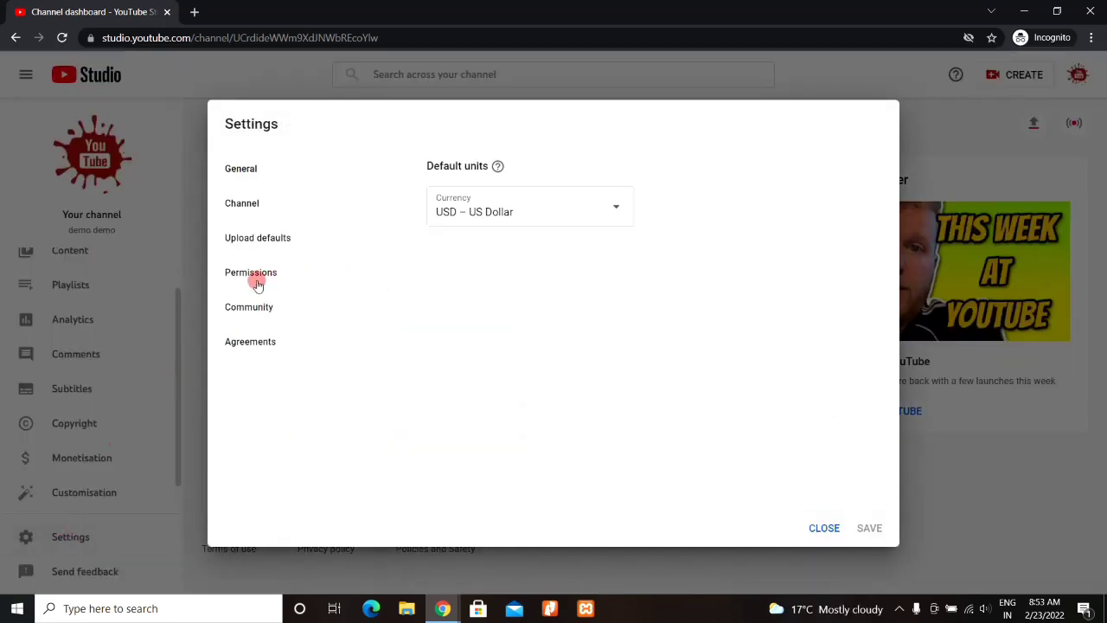
pyautogui.click(261, 277)
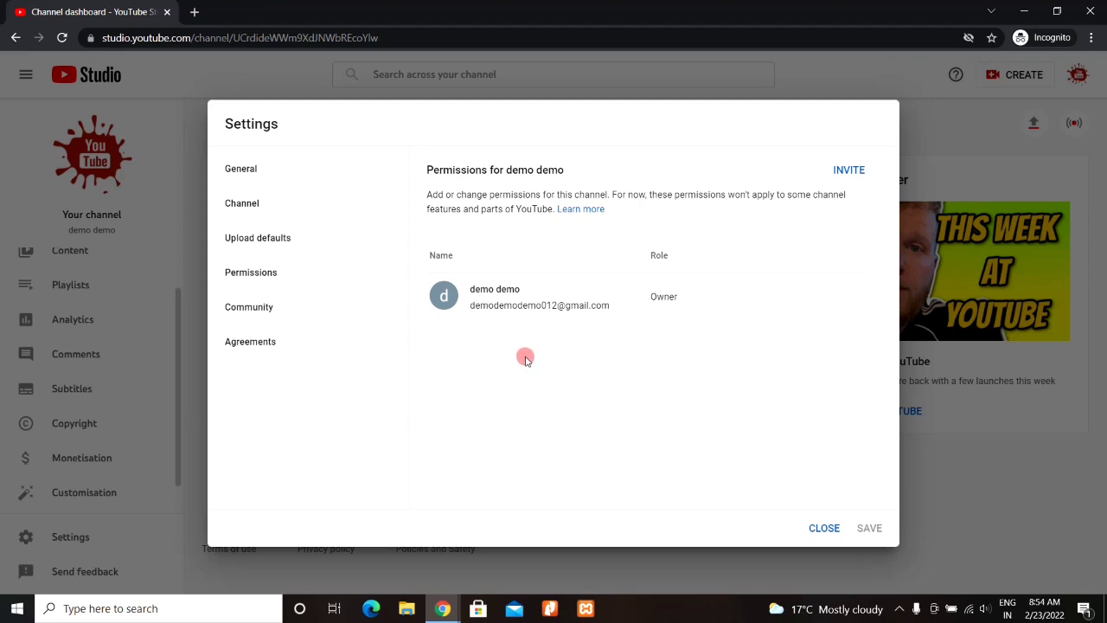
pyautogui.click(824, 528)
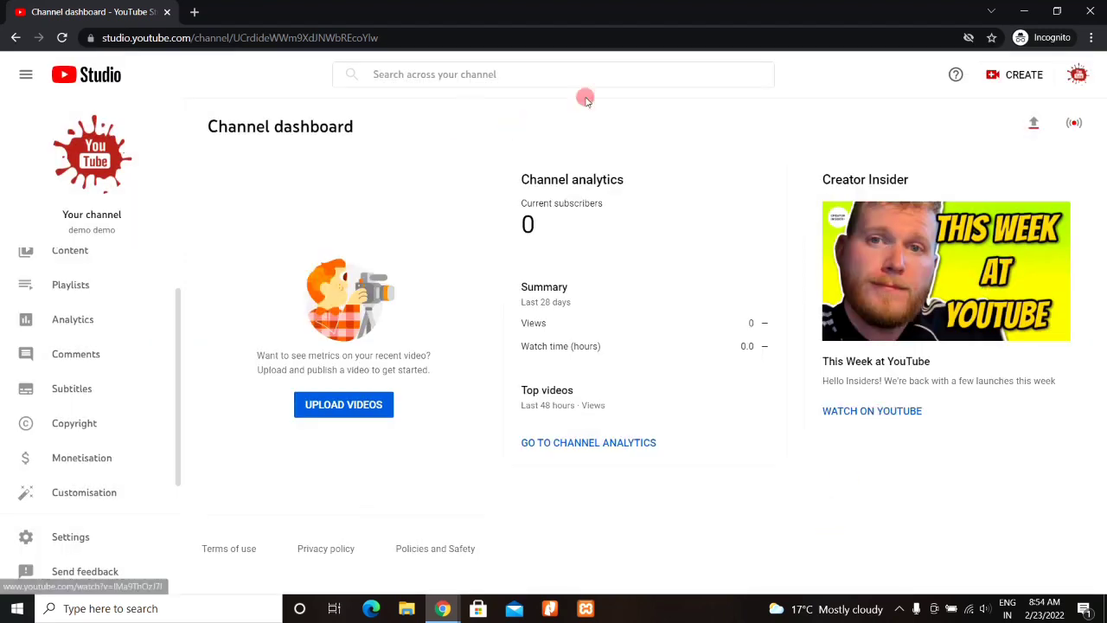
# Return to the channel's YouTube page and open the overview of all channels on the account.
pyautogui.click(1078, 74)
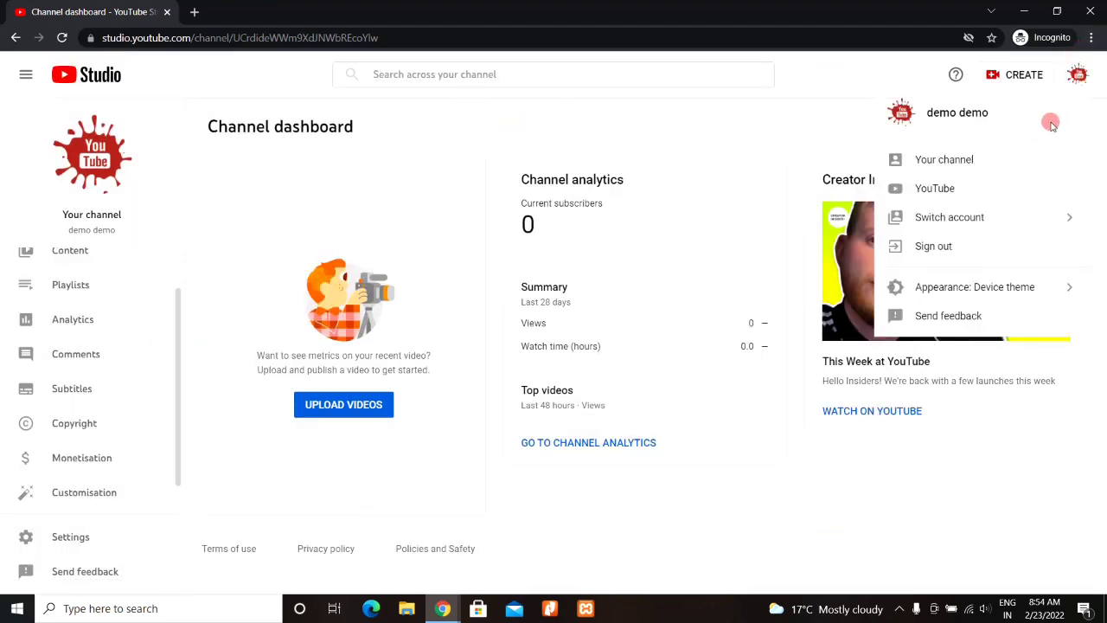
pyautogui.click(939, 162)
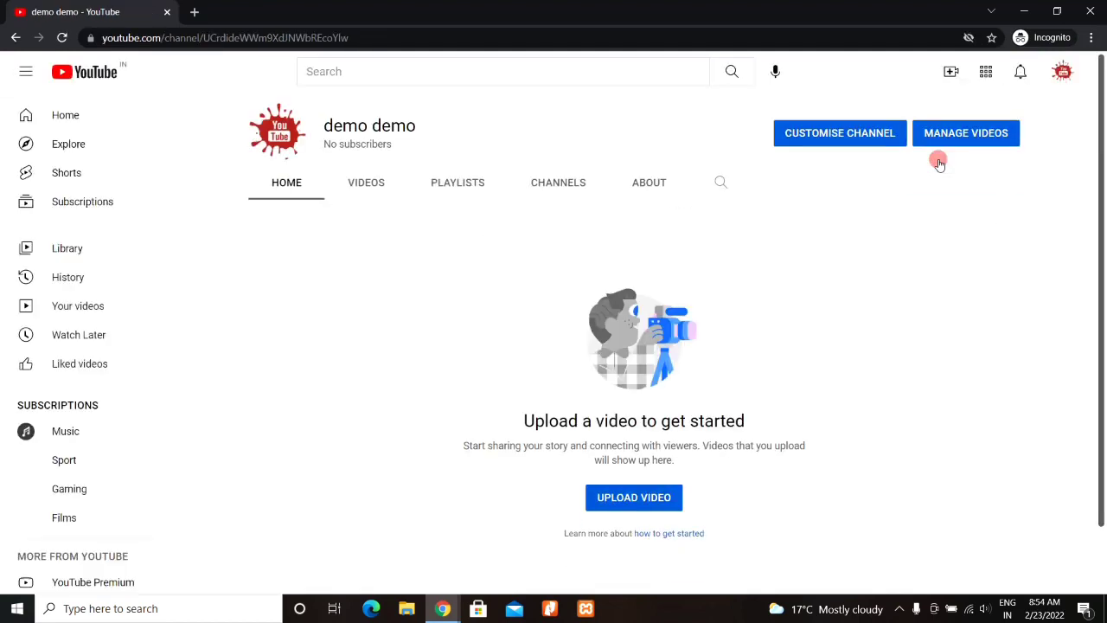
pyautogui.click(1064, 79)
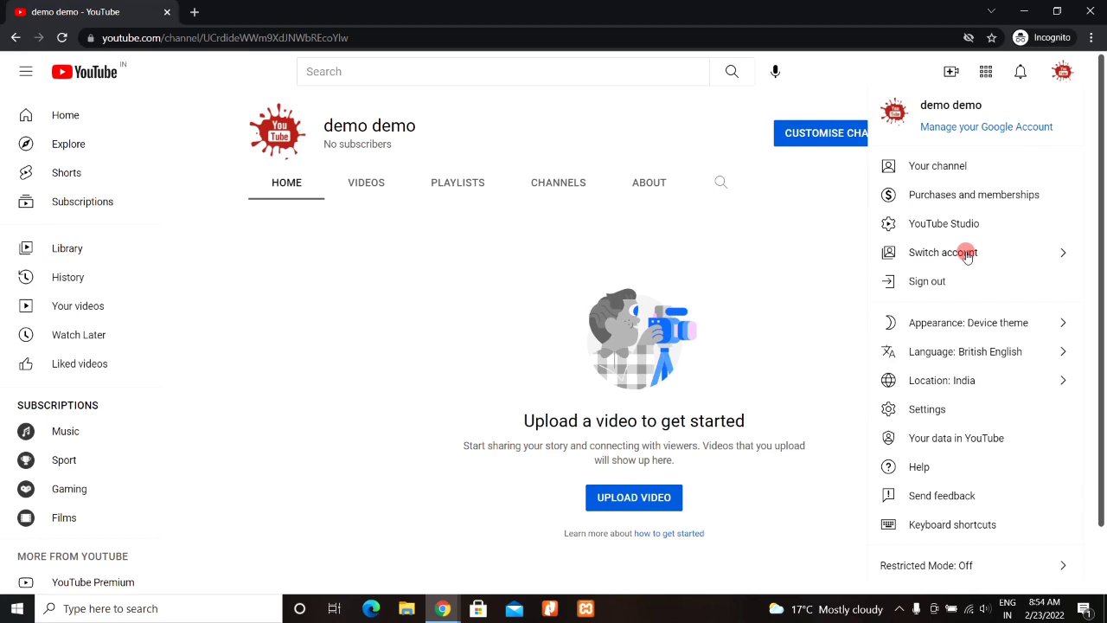
pyautogui.click(967, 254)
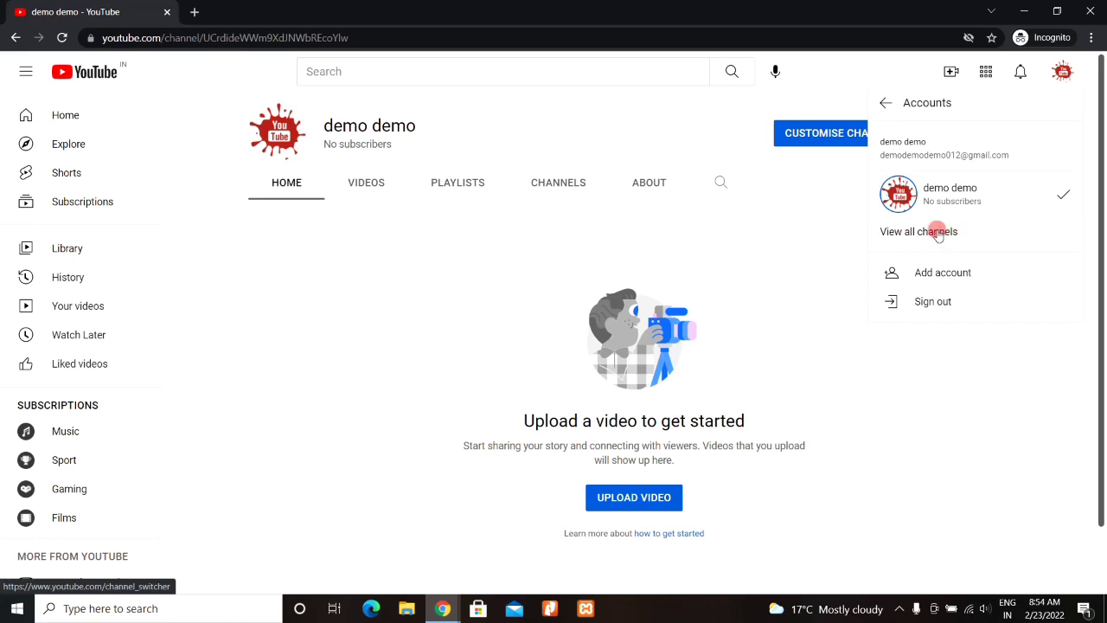
pyautogui.click(938, 232)
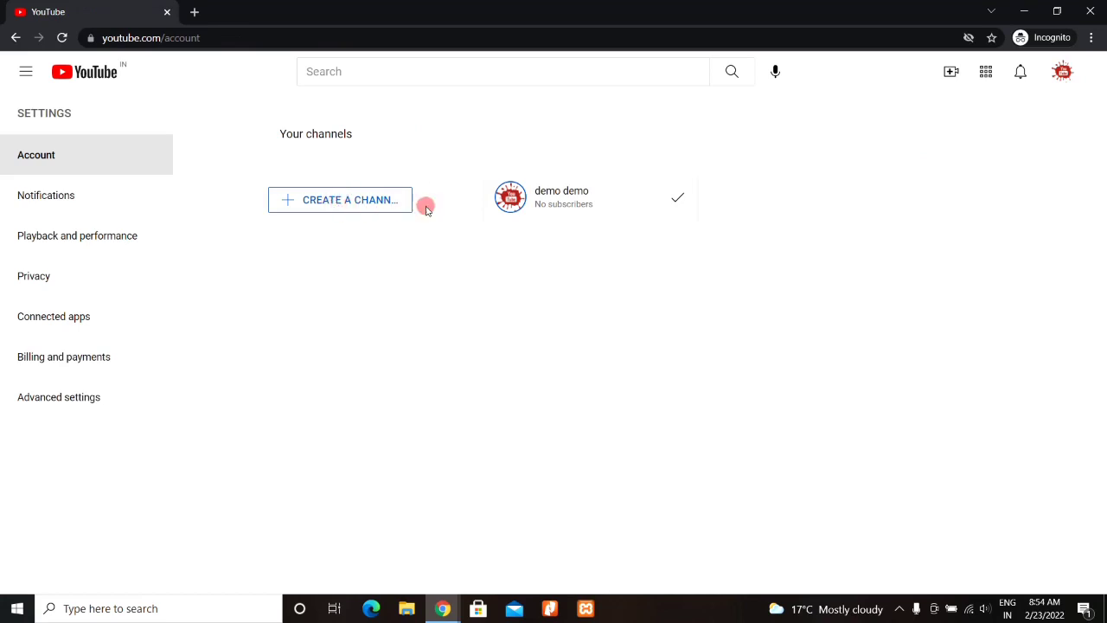
# Create a new channel named "demo demo", accepting that it gets a new Google Account with its own settings.
pyautogui.click(337, 206)
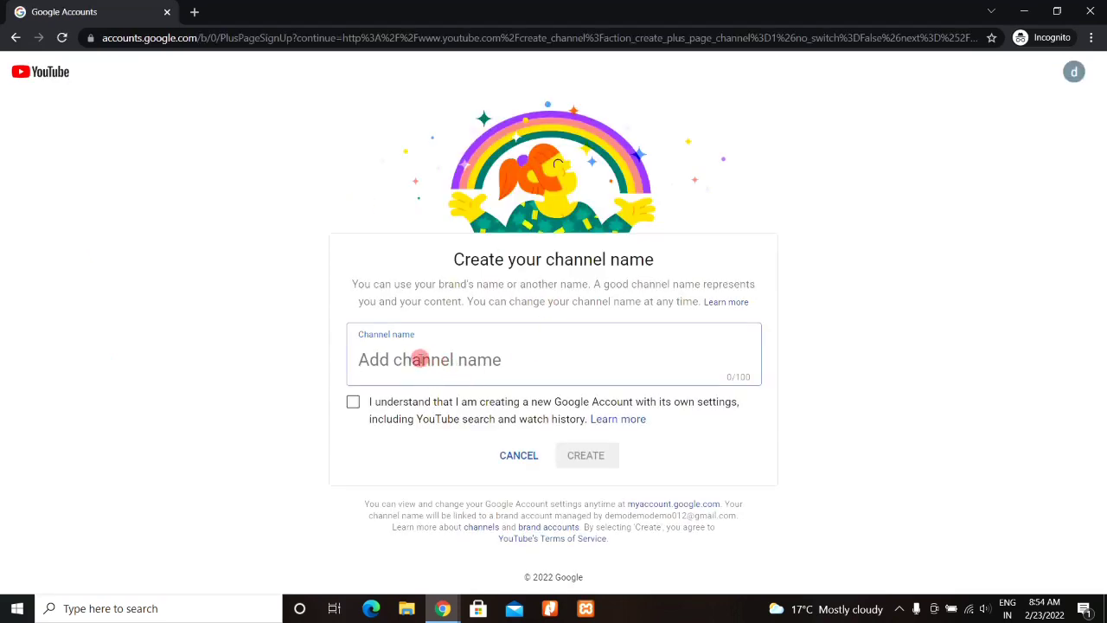
pyautogui.write('demo demo')
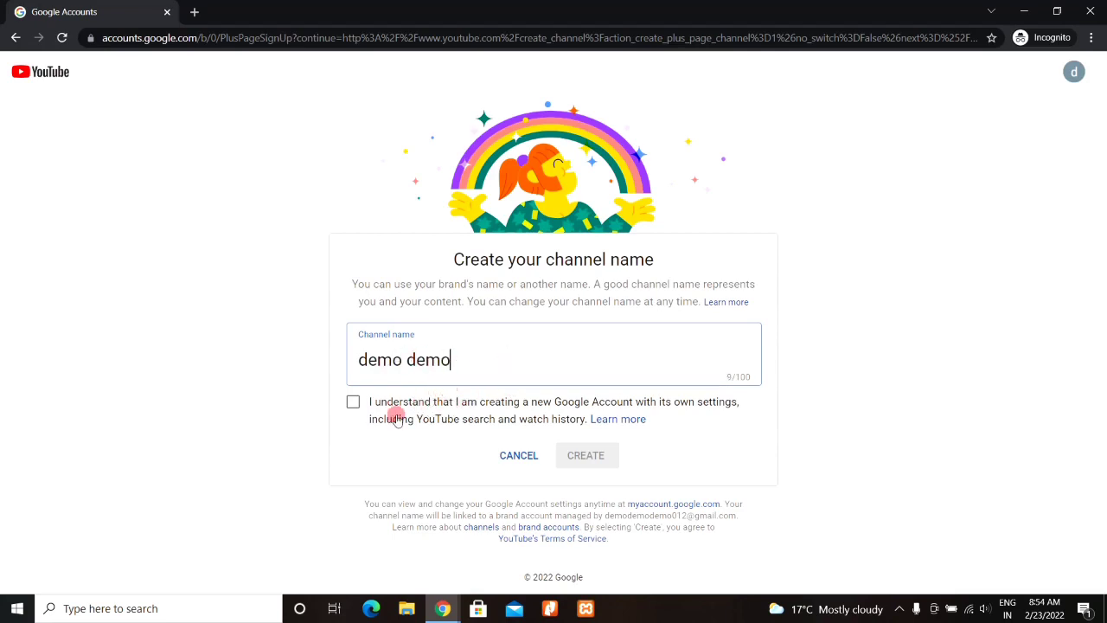
pyautogui.click(353, 404)
pyautogui.click(597, 456)
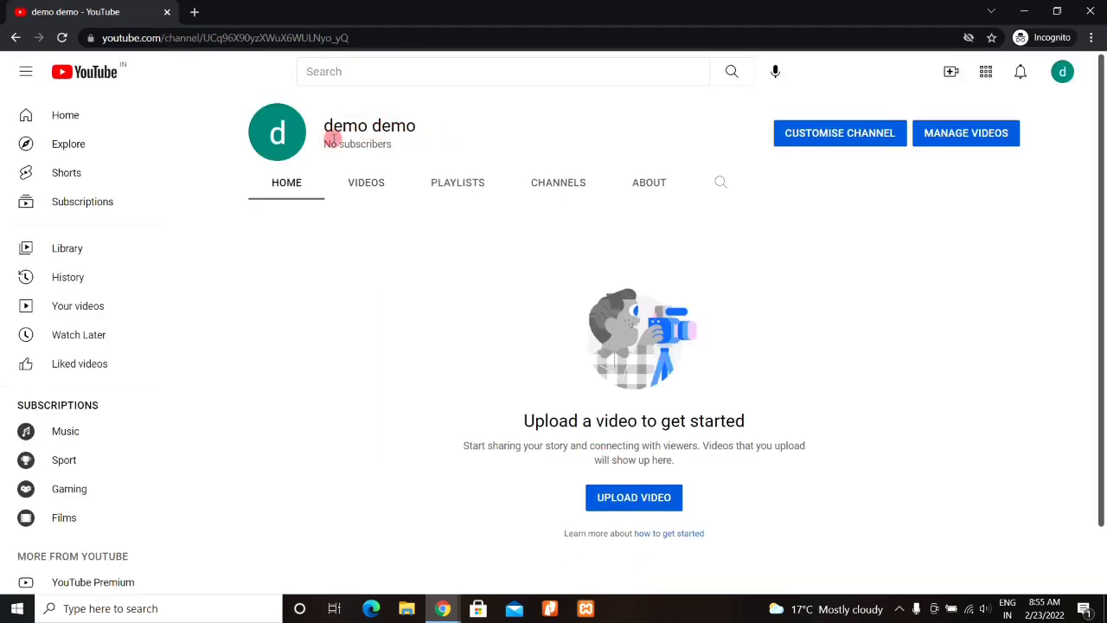
# Switch back to the original channel with the red YouTube splash logo and open its channel page.
pyautogui.click(1061, 78)
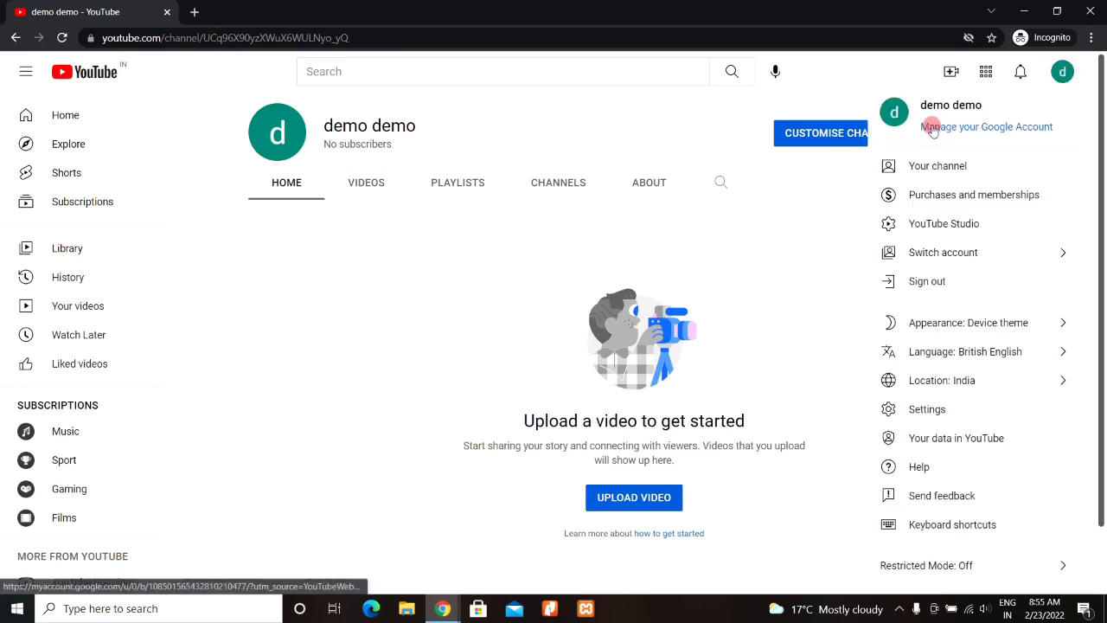
pyautogui.click(949, 252)
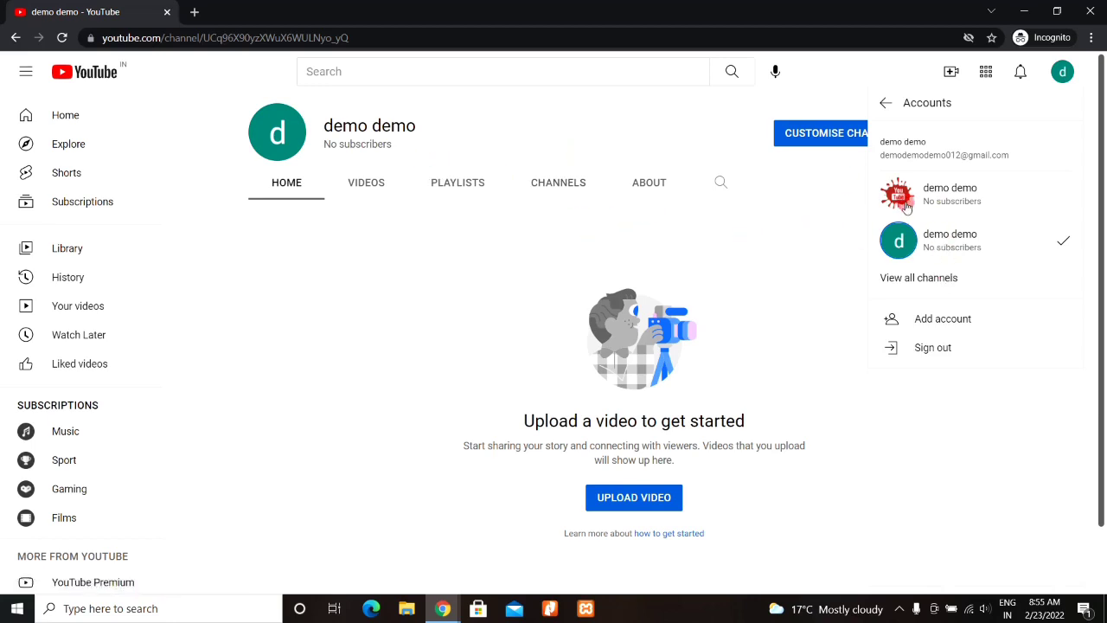
pyautogui.click(925, 218)
pyautogui.click(951, 199)
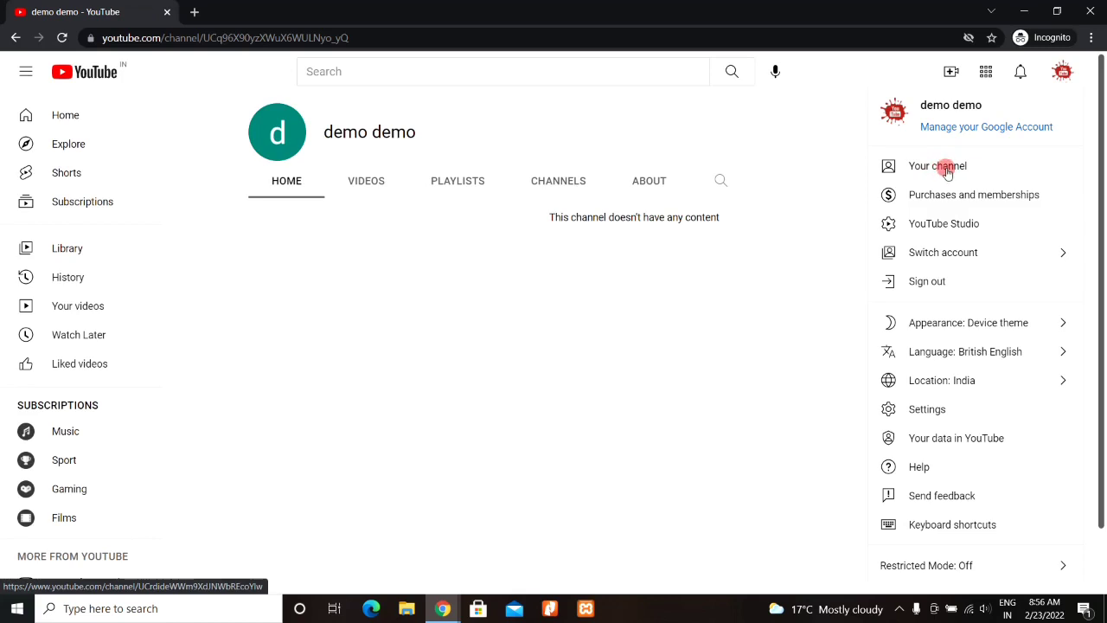
pyautogui.click(938, 166)
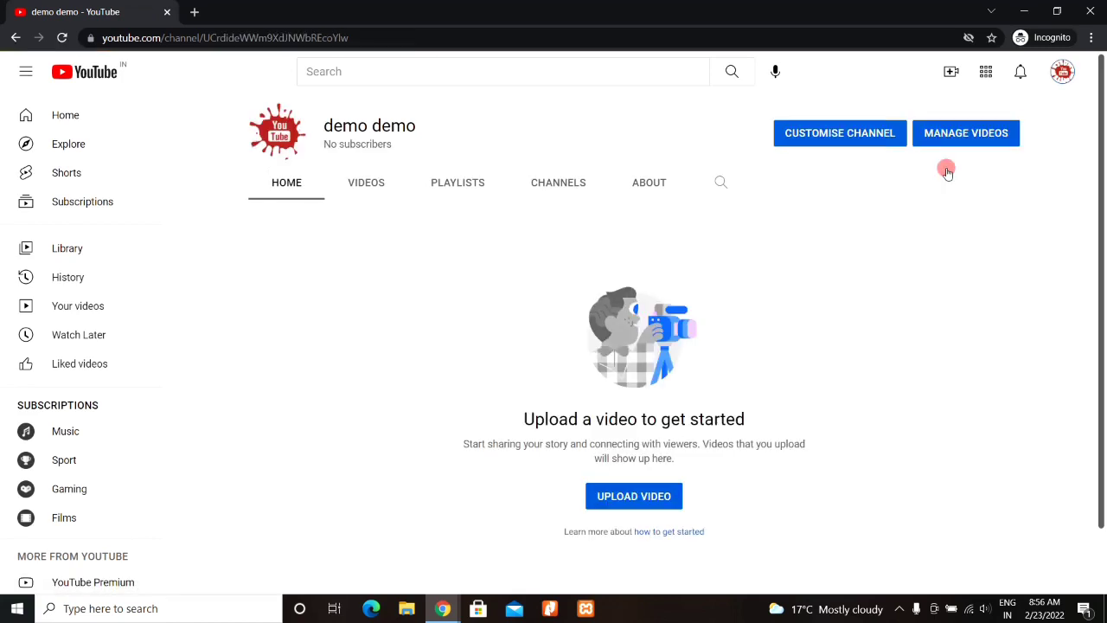
# Open the channel's advanced settings in YouTube Studio and go to Manage YouTube account.
pyautogui.click(1063, 73)
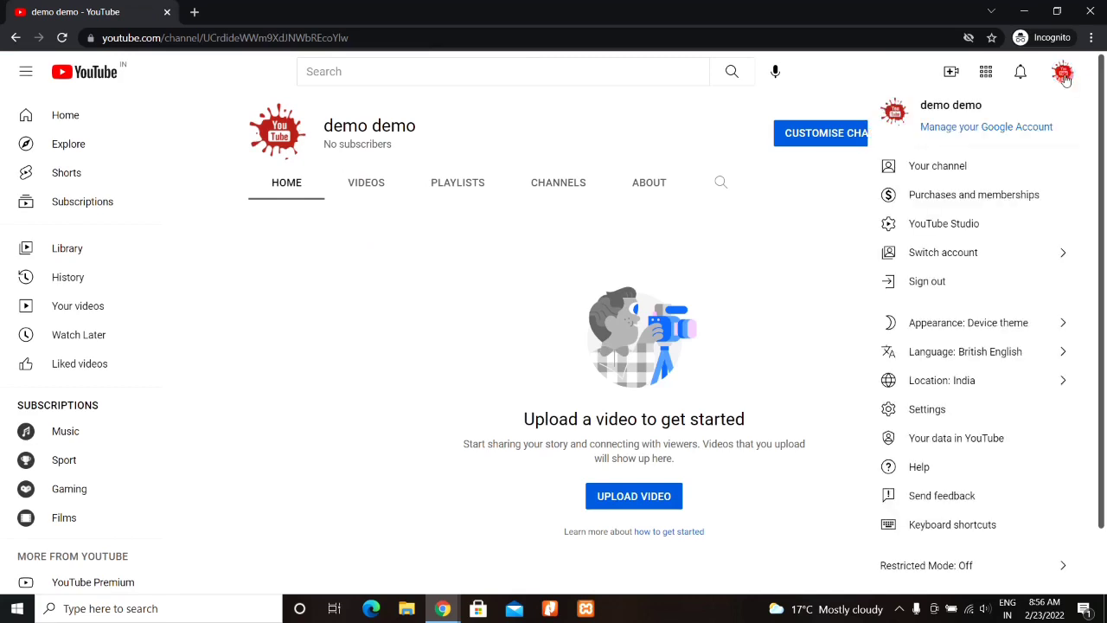
pyautogui.click(941, 225)
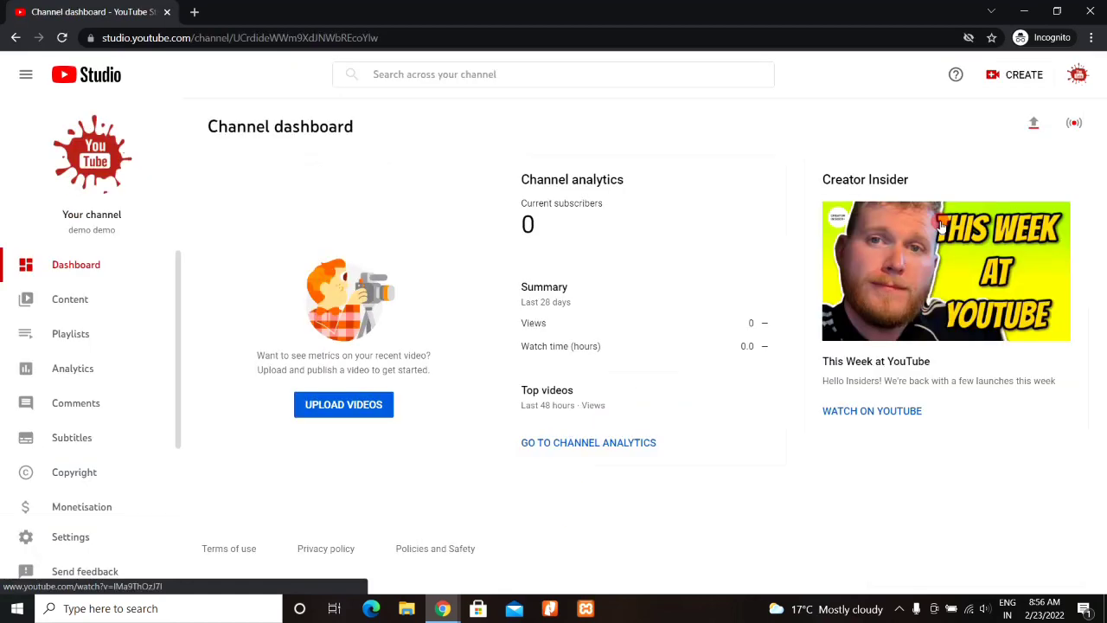
pyautogui.click(71, 537)
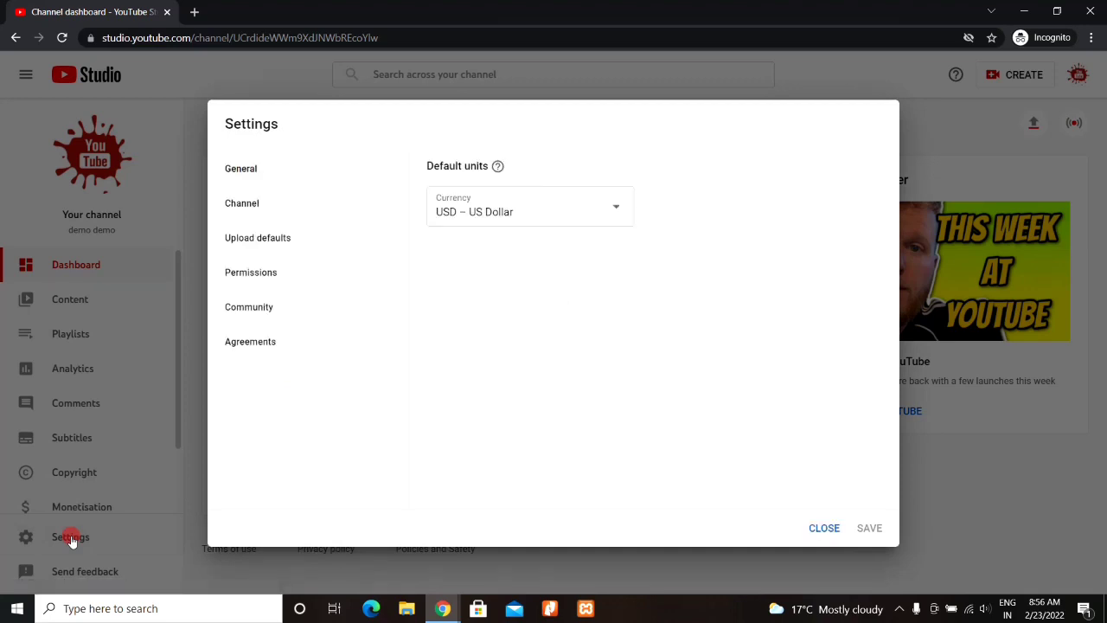
pyautogui.click(252, 207)
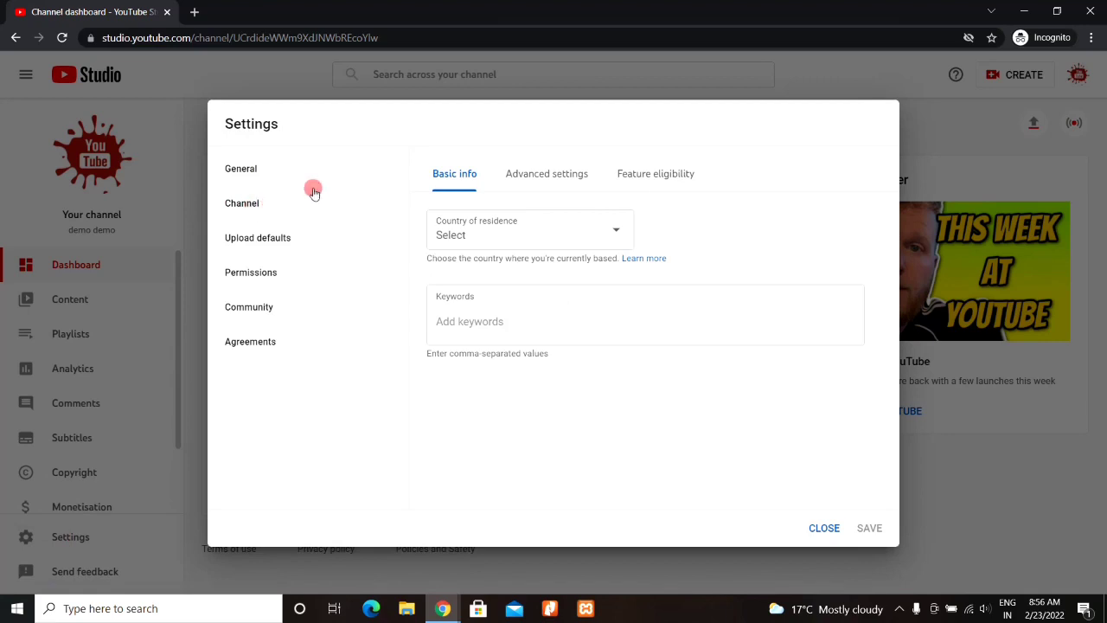
pyautogui.click(566, 177)
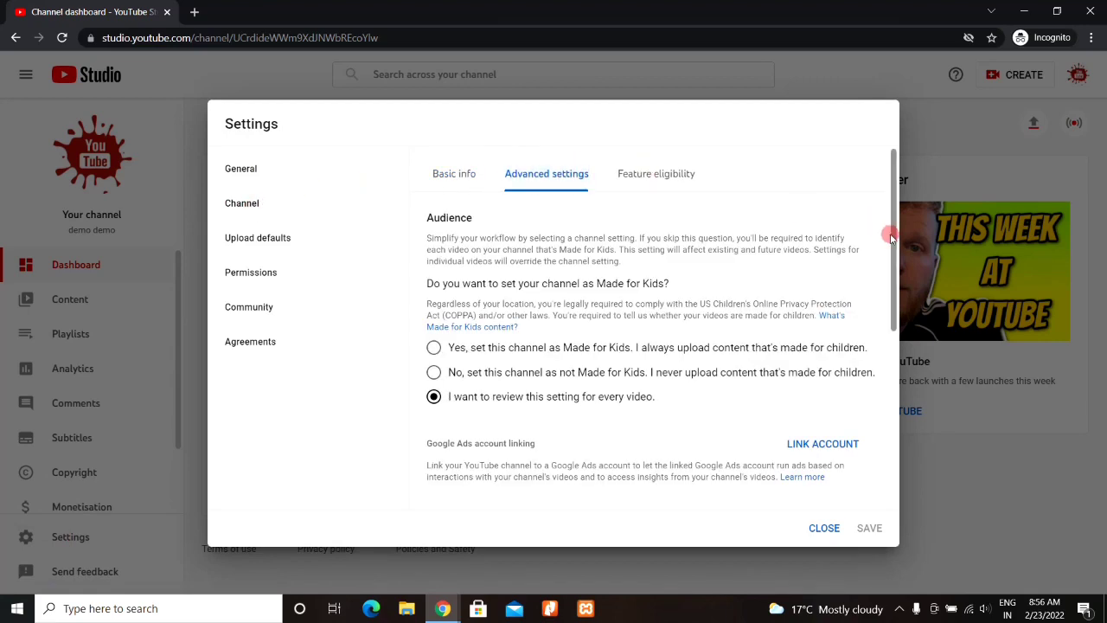
pyautogui.moveTo(890, 238); pyautogui.dragTo(910, 445)
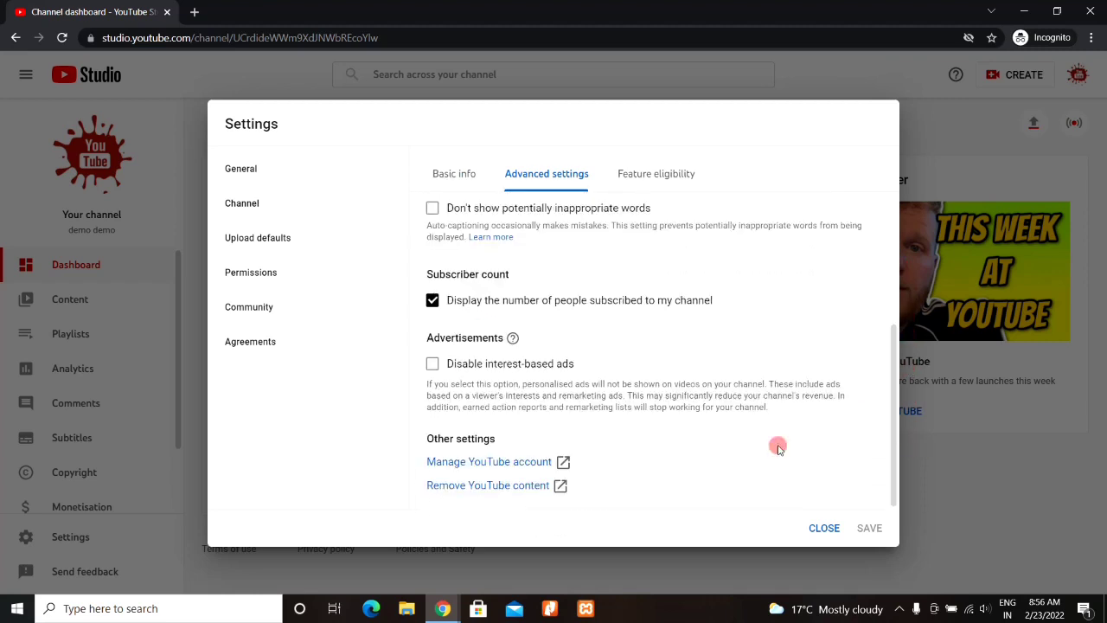
pyautogui.click(500, 463)
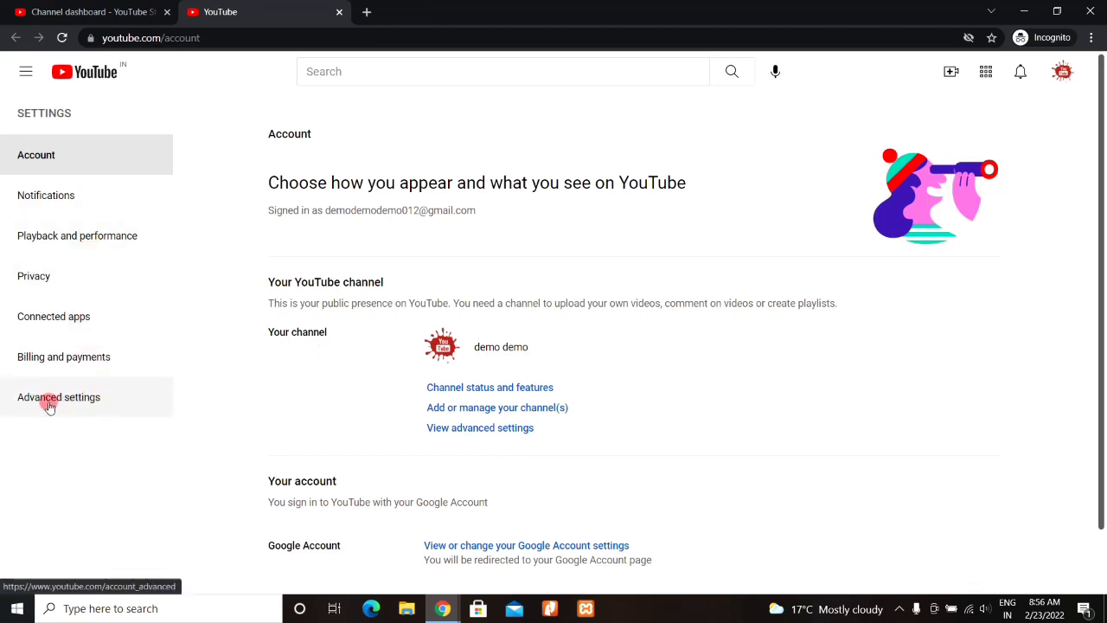
# Start moving the channel to a brand account from the account's advanced settings.
pyautogui.click(80, 400)
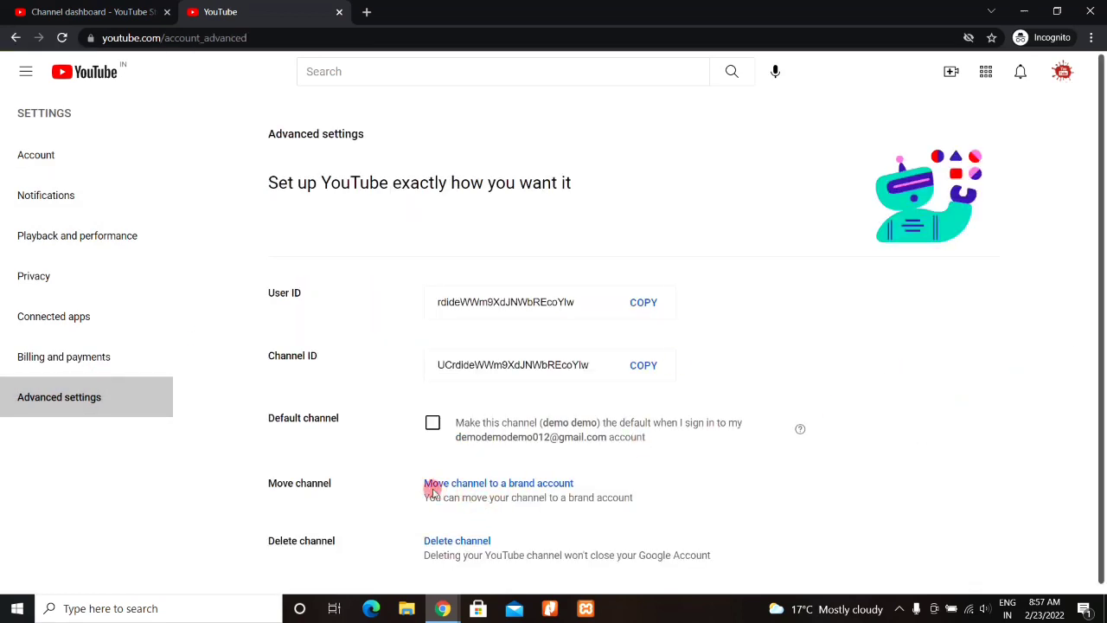
pyautogui.click(524, 484)
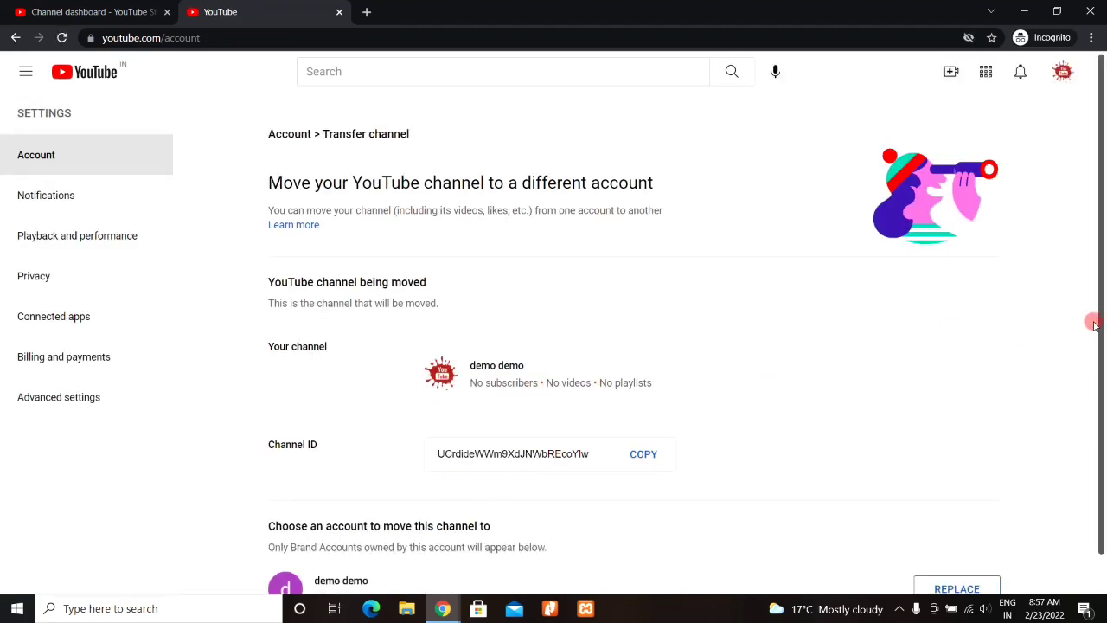
pyautogui.scroll(-1, 1092, 346)
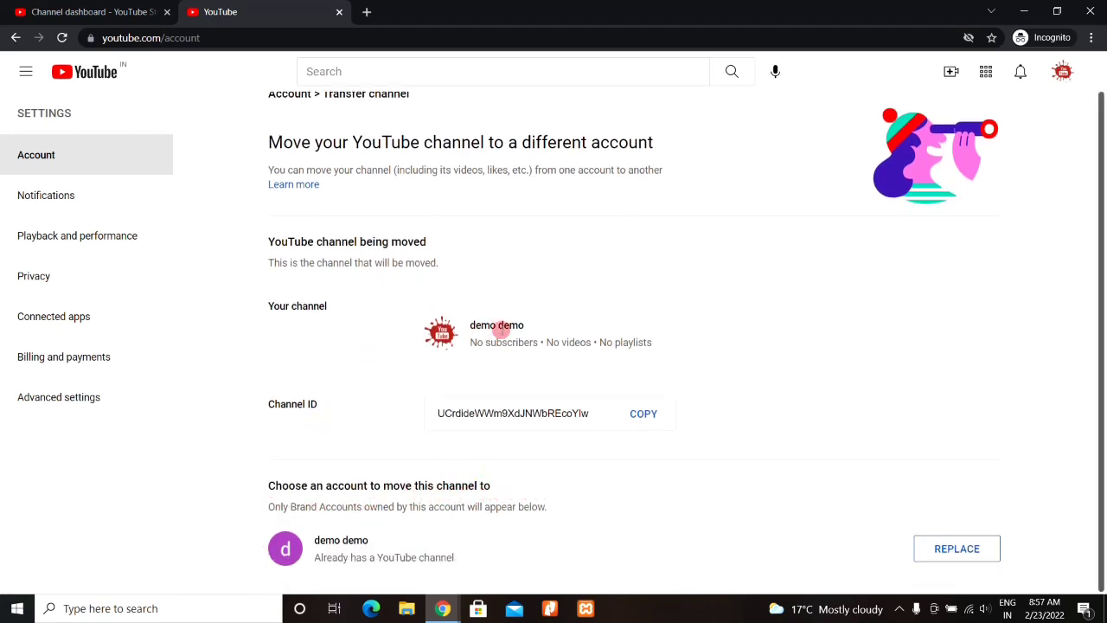
# Choose to replace the channel on the "demo demo" Brand Account with the original channel.
pyautogui.moveTo(434, 316); pyautogui.dragTo(541, 342)
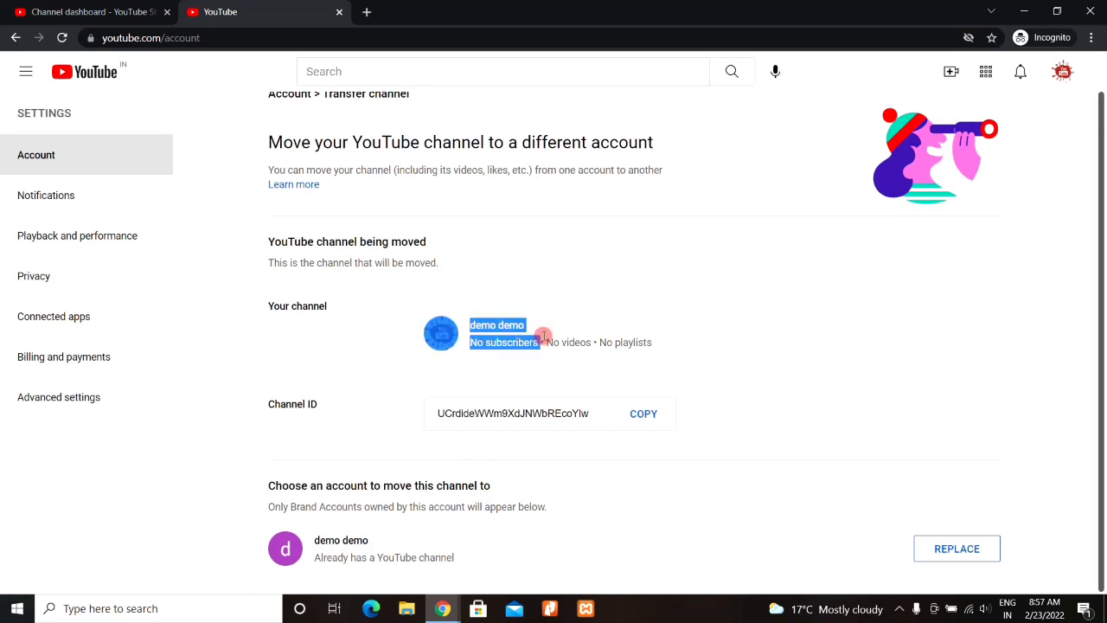
pyautogui.click(542, 338)
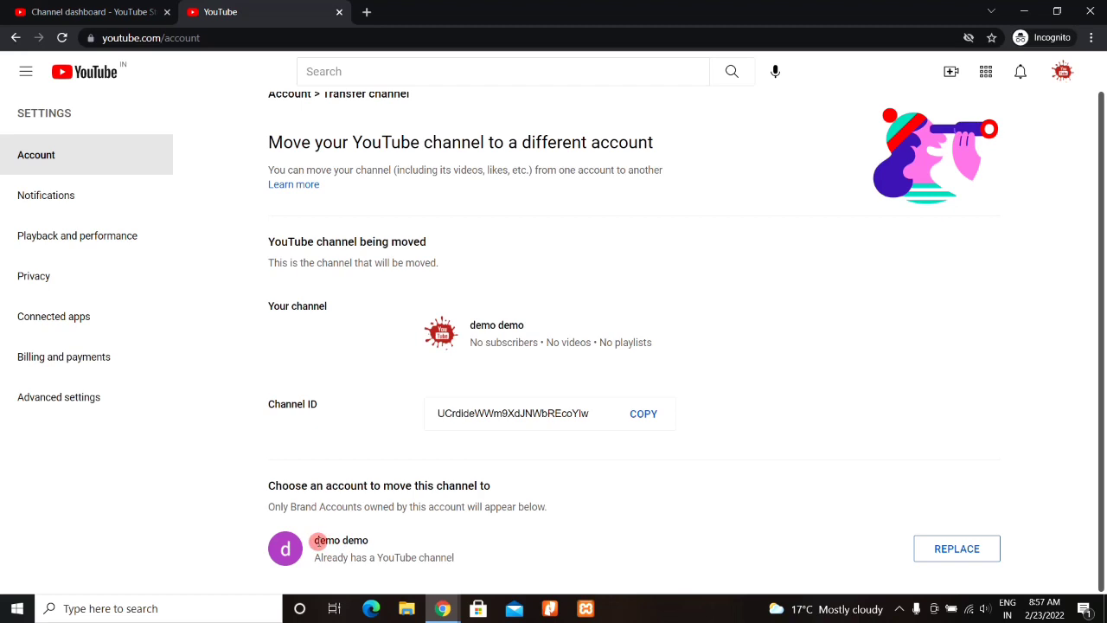
pyautogui.moveTo(318, 539); pyautogui.dragTo(370, 537)
pyautogui.click(700, 496)
pyautogui.click(956, 548)
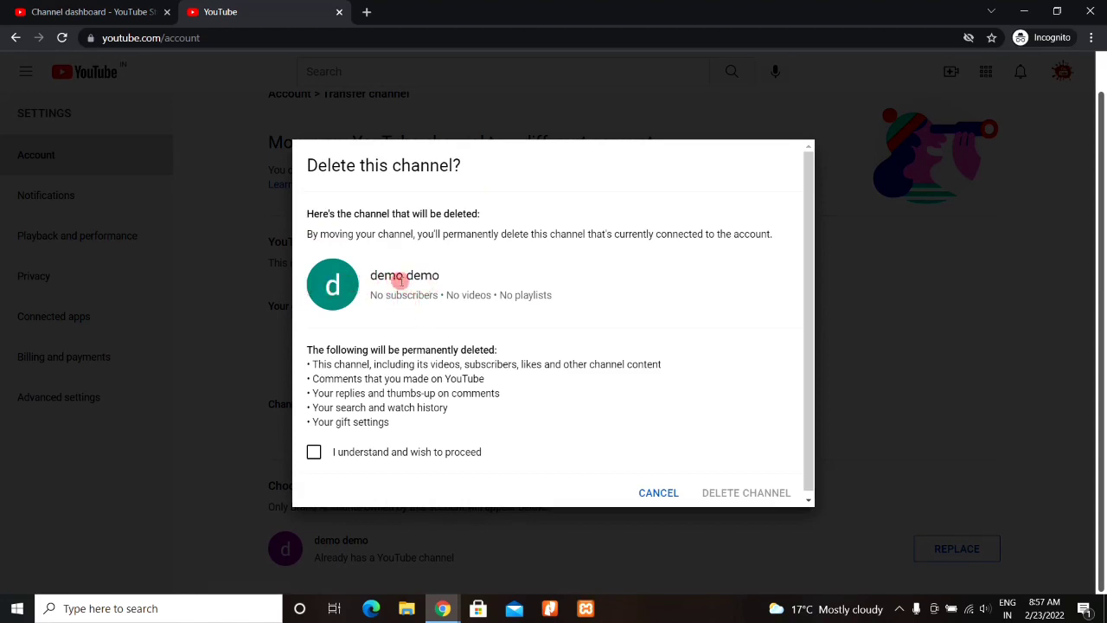
# Accept permanent deletion of the Brand Account's existing channel and confirm moving the original channel in its place.
pyautogui.moveTo(381, 274); pyautogui.dragTo(476, 280)
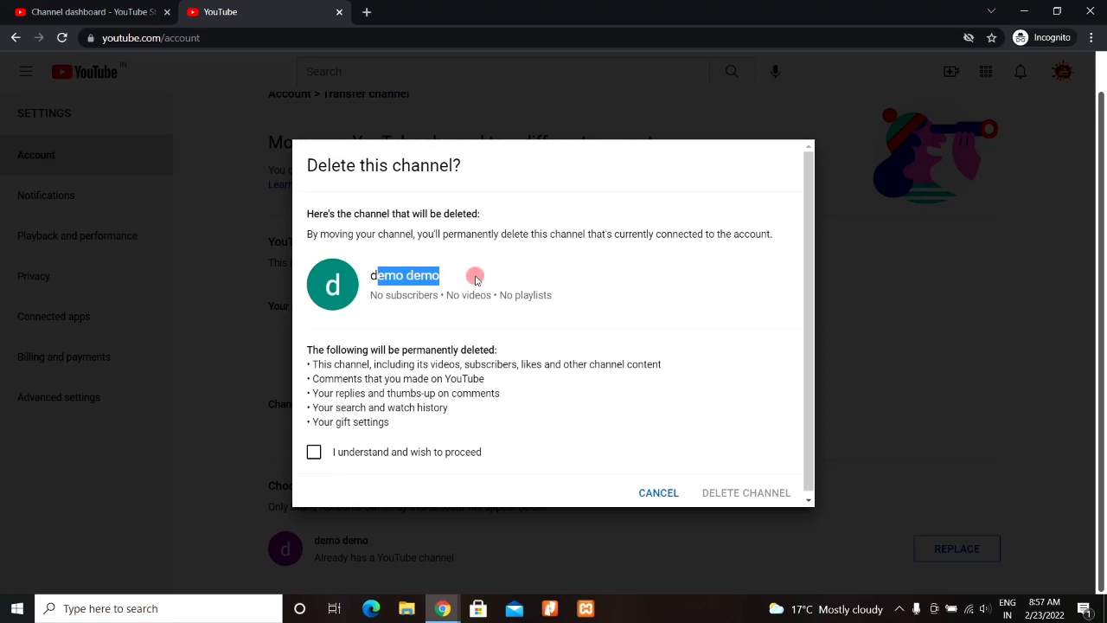
pyautogui.click(451, 312)
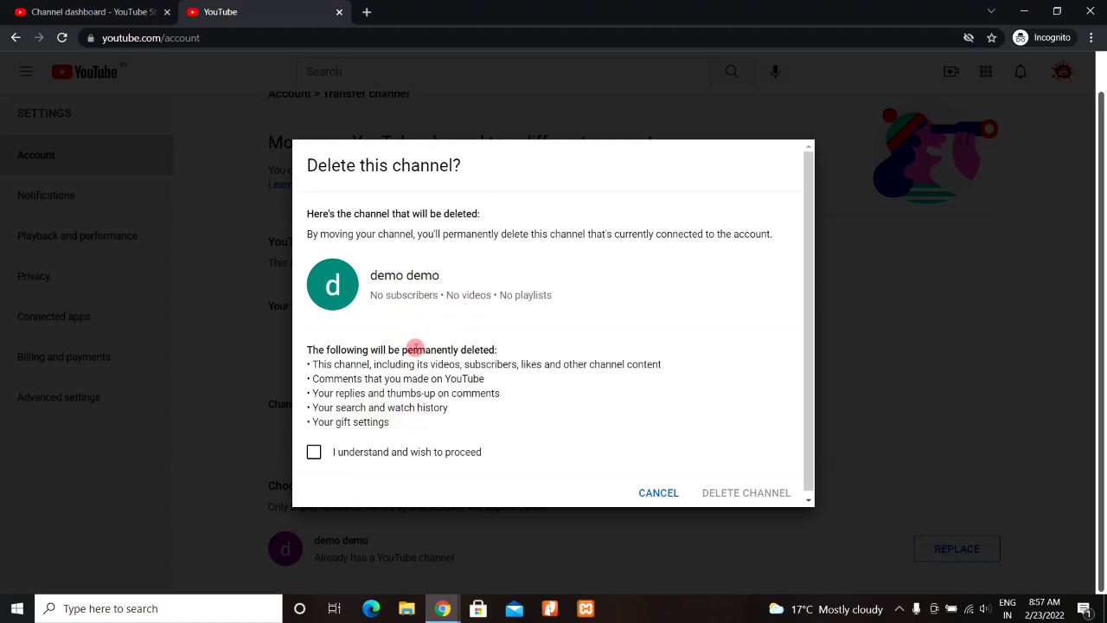
pyautogui.click(314, 453)
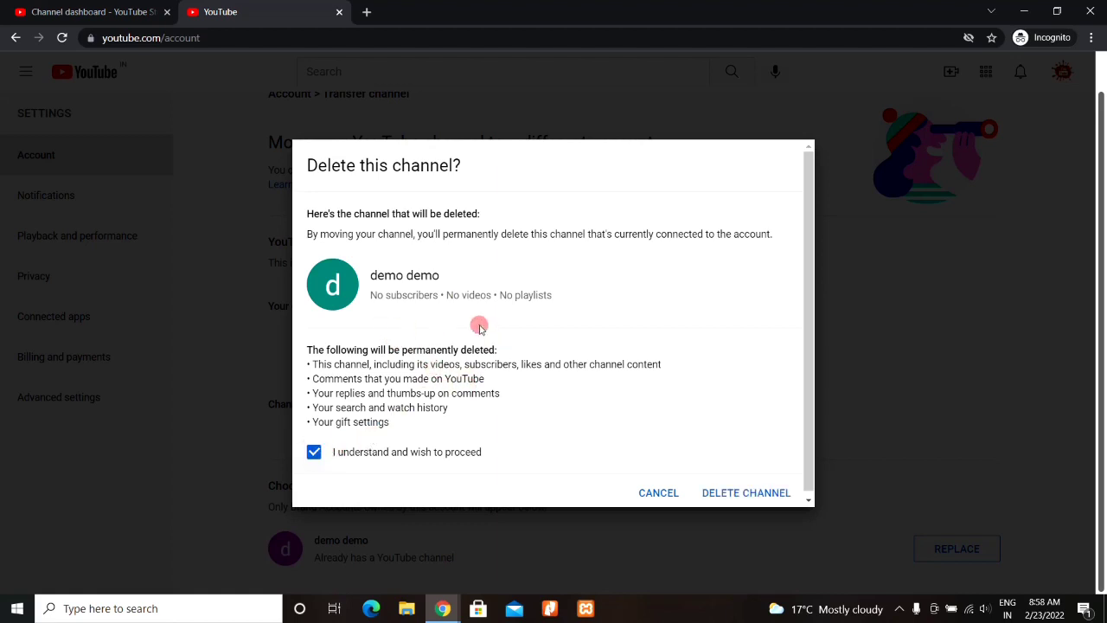
pyautogui.click(754, 493)
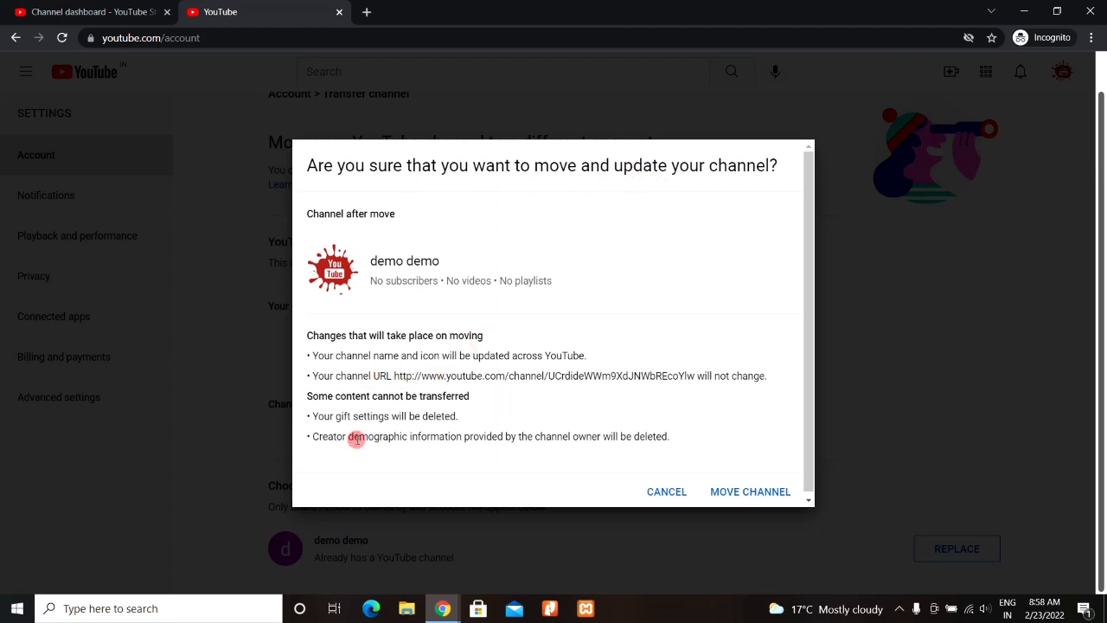
pyautogui.click(749, 491)
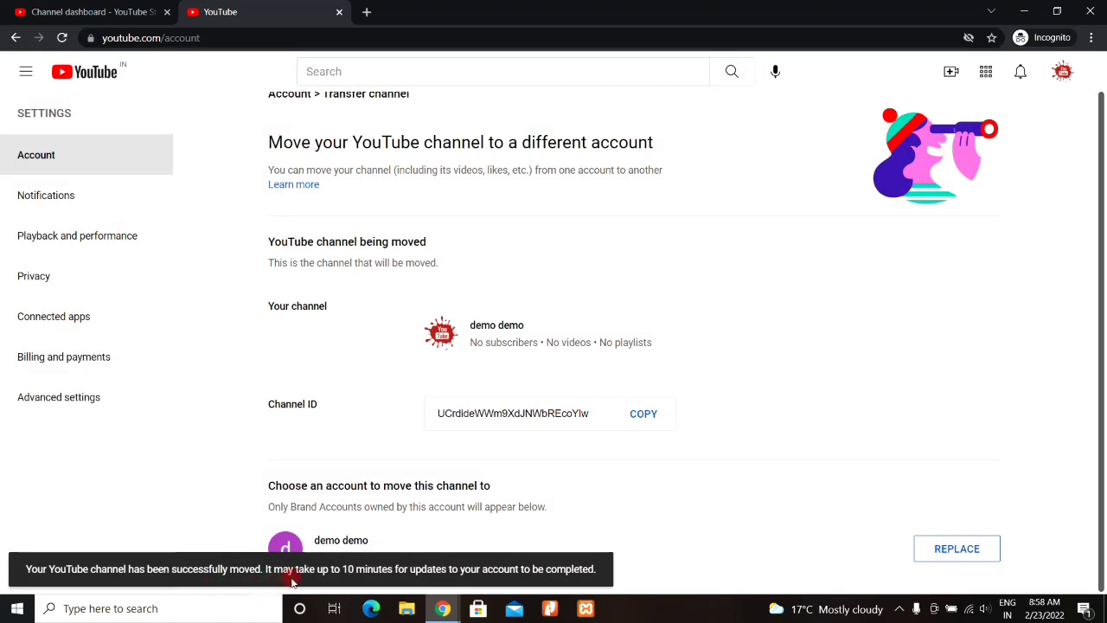
pyautogui.click(332, 577)
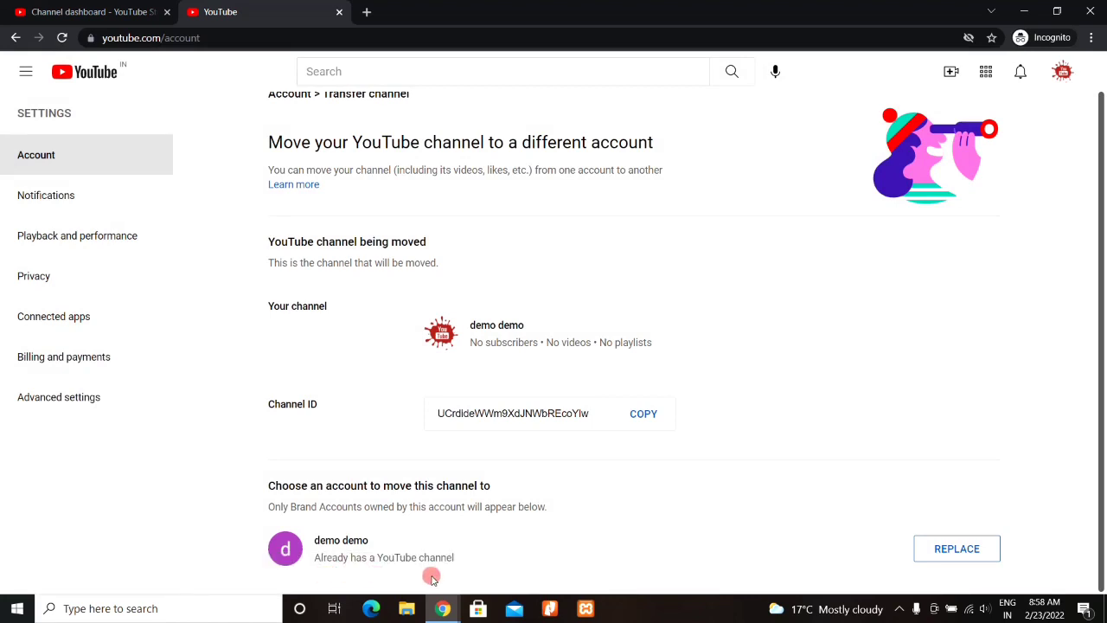
# Switch to the moved "demo demo" channel with the red YouTube splash logo.
pyautogui.click(1067, 75)
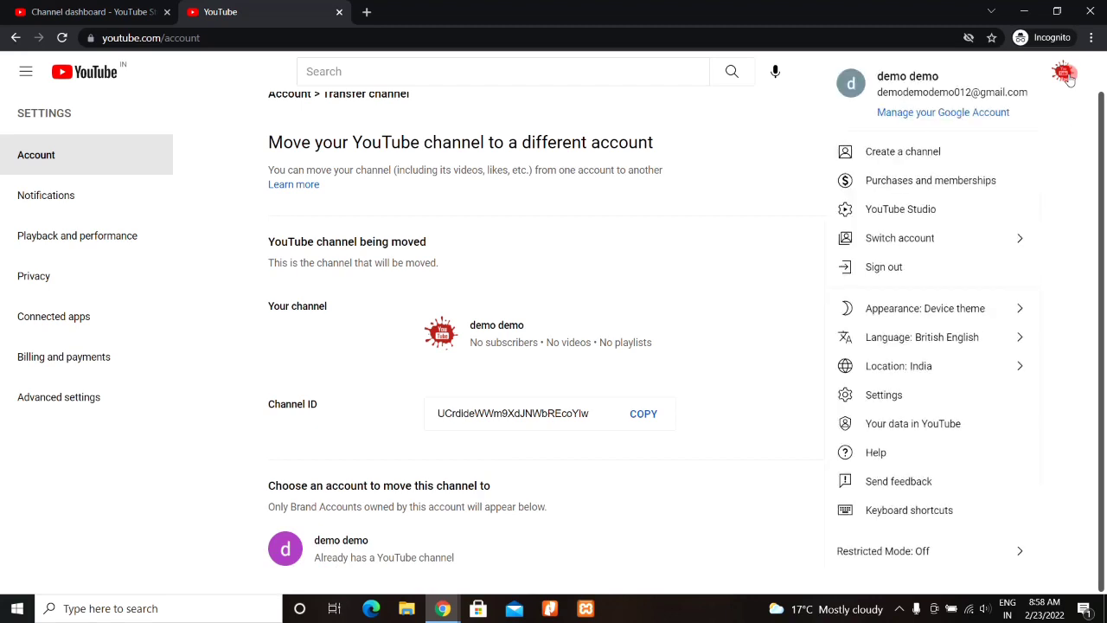
pyautogui.click(935, 242)
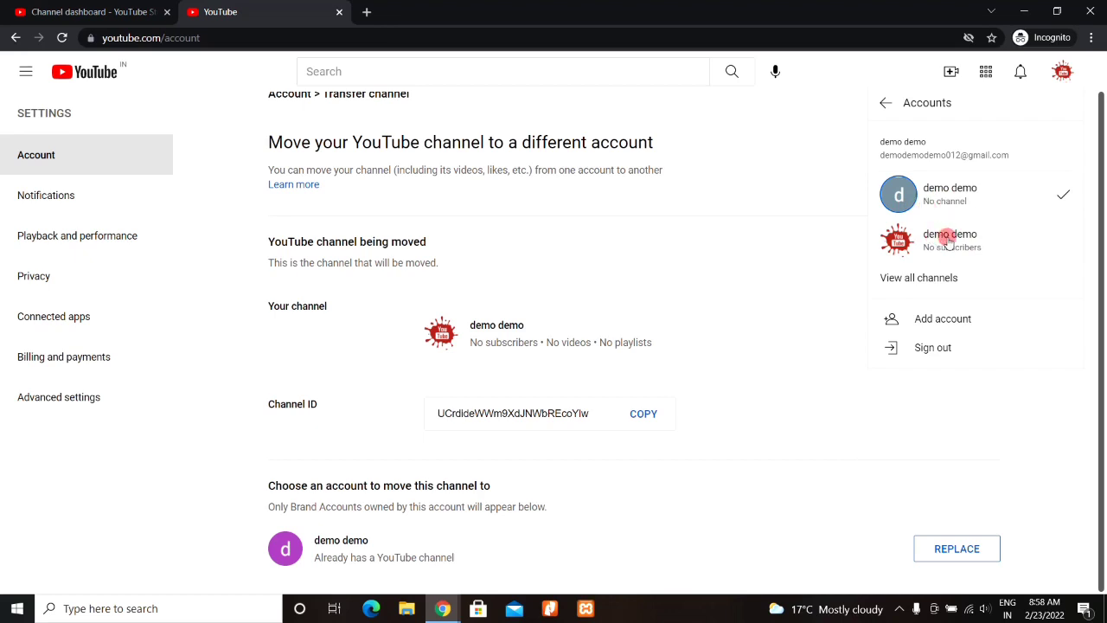
pyautogui.click(947, 245)
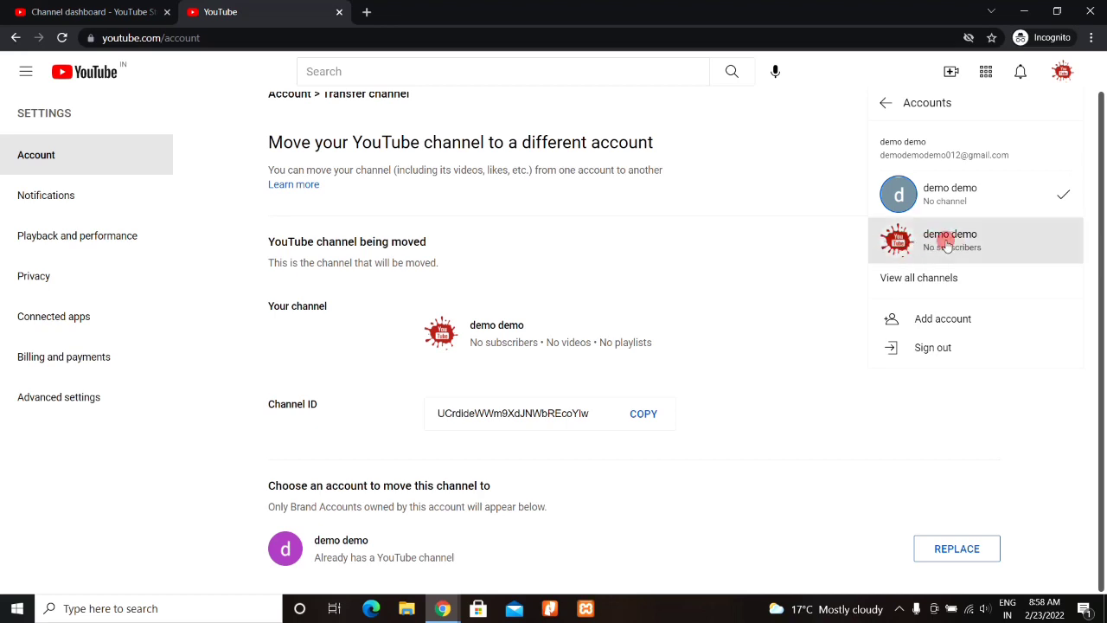
# Open YouTube Studio for the moved channel and dismiss the welcome message and the dark theme notice.
pyautogui.click(1063, 76)
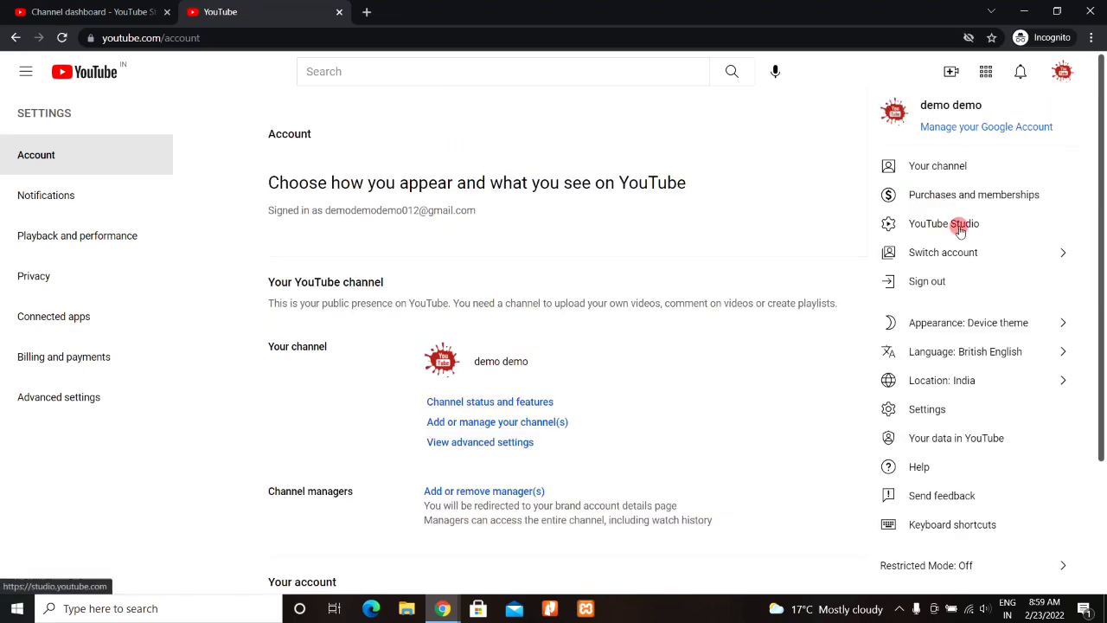
pyautogui.click(958, 229)
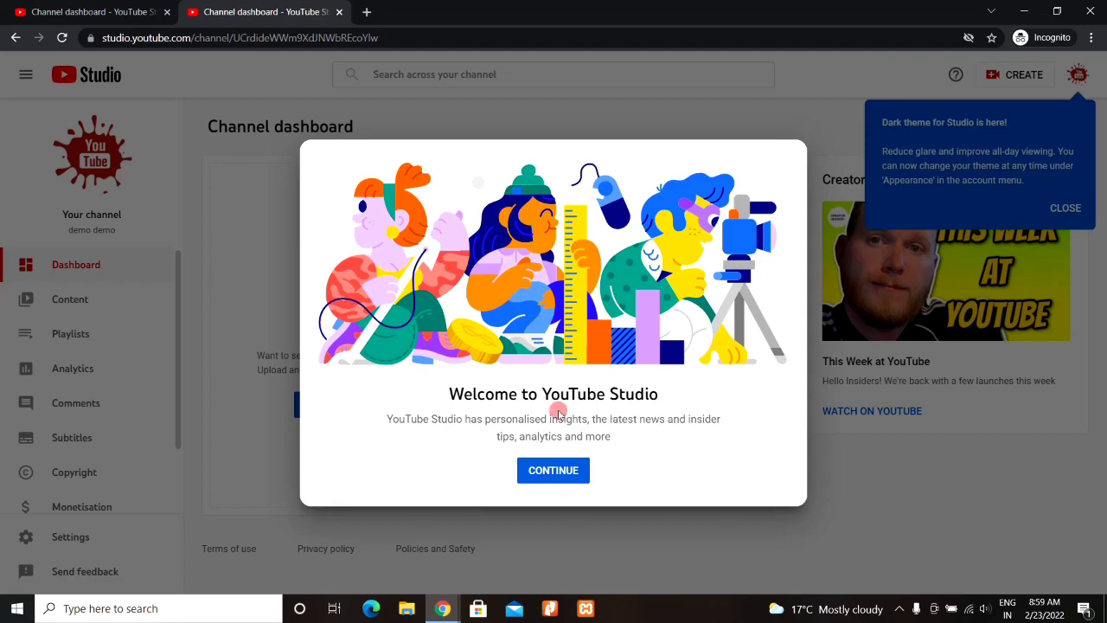
pyautogui.click(557, 478)
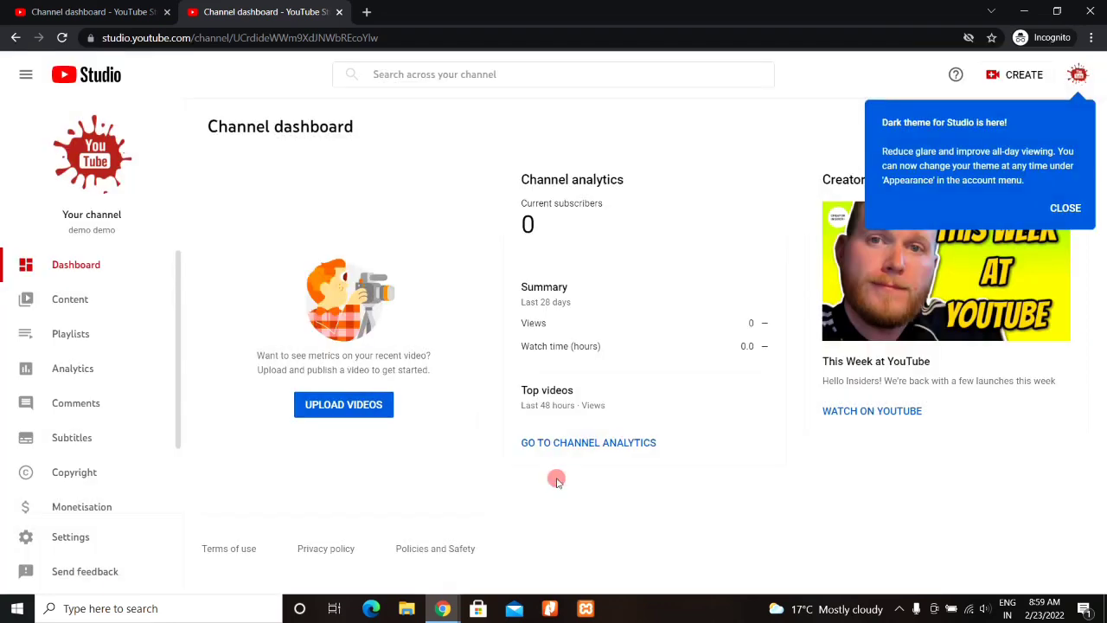
pyautogui.click(1063, 212)
pyautogui.click(1070, 212)
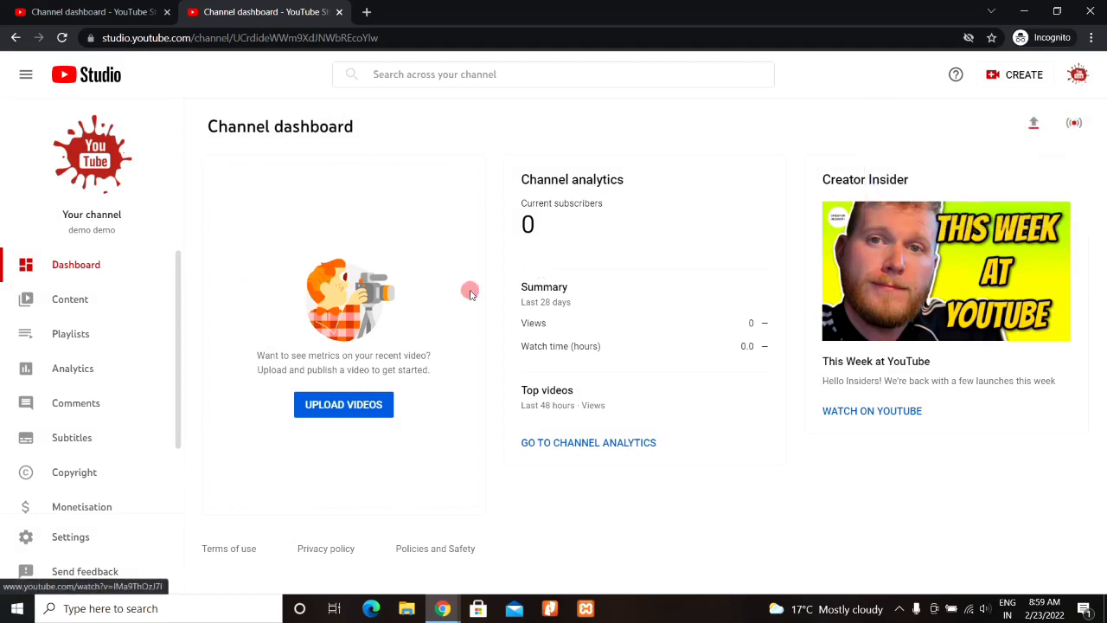
# Open the Permissions section of the channel's settings.
pyautogui.click(70, 538)
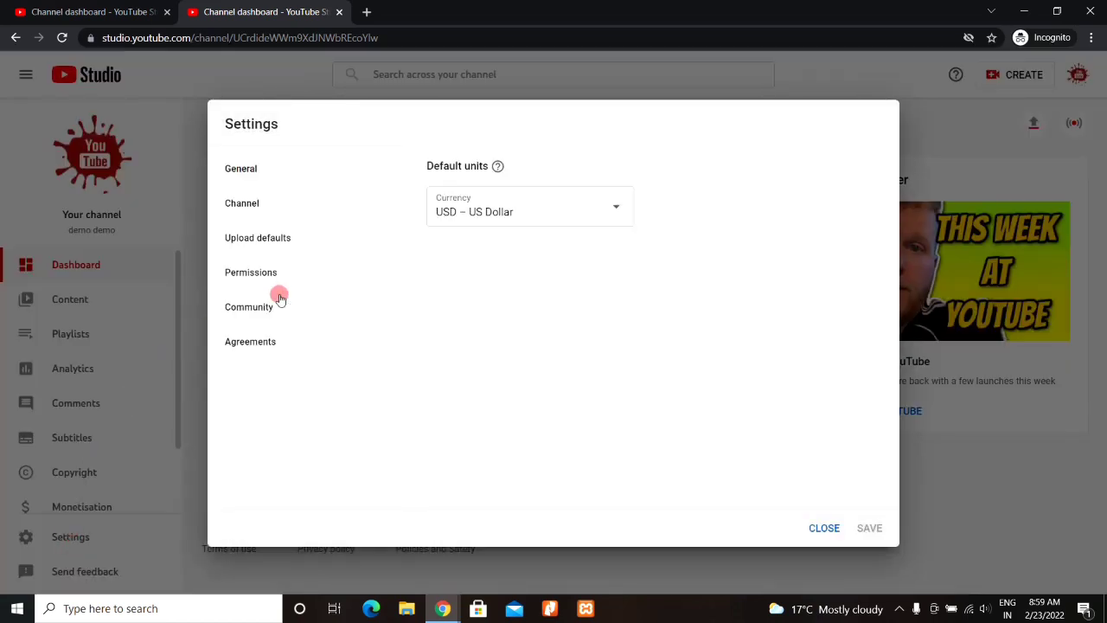
pyautogui.click(252, 273)
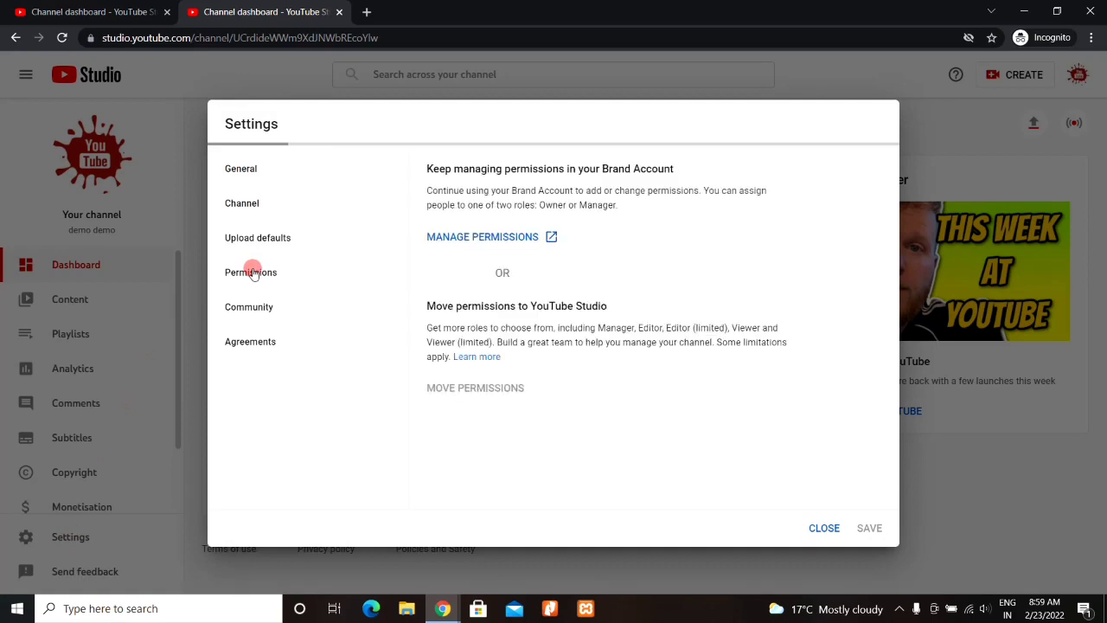